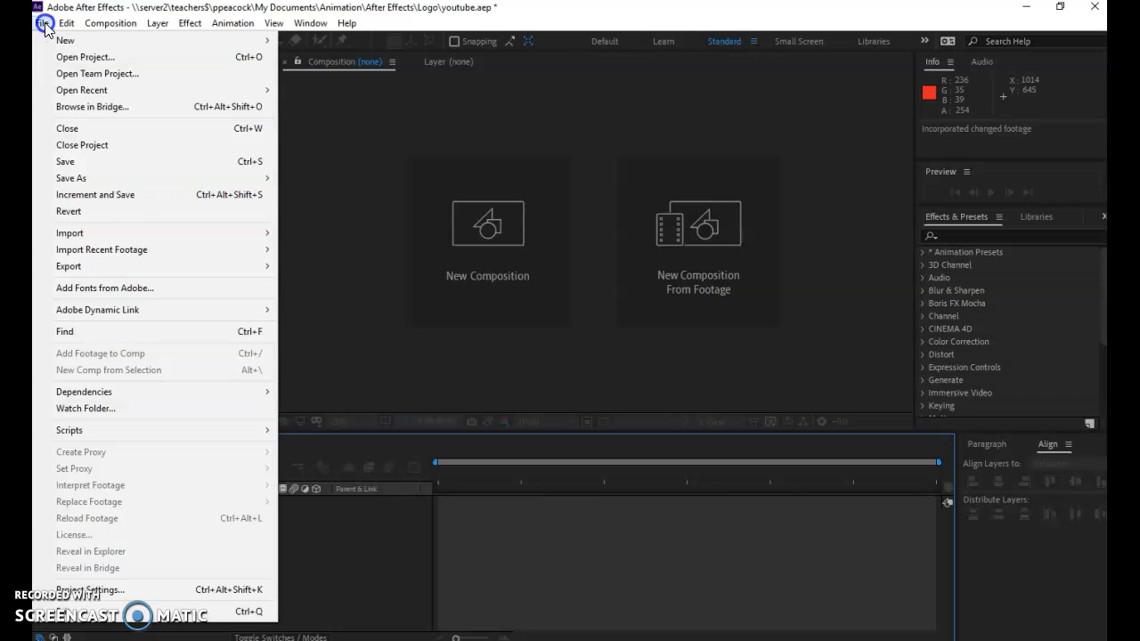
Import the youtube Illustrator file as a Composition - Retain Layer Sizes
mouse_move(66, 232)
left_click(305, 235)
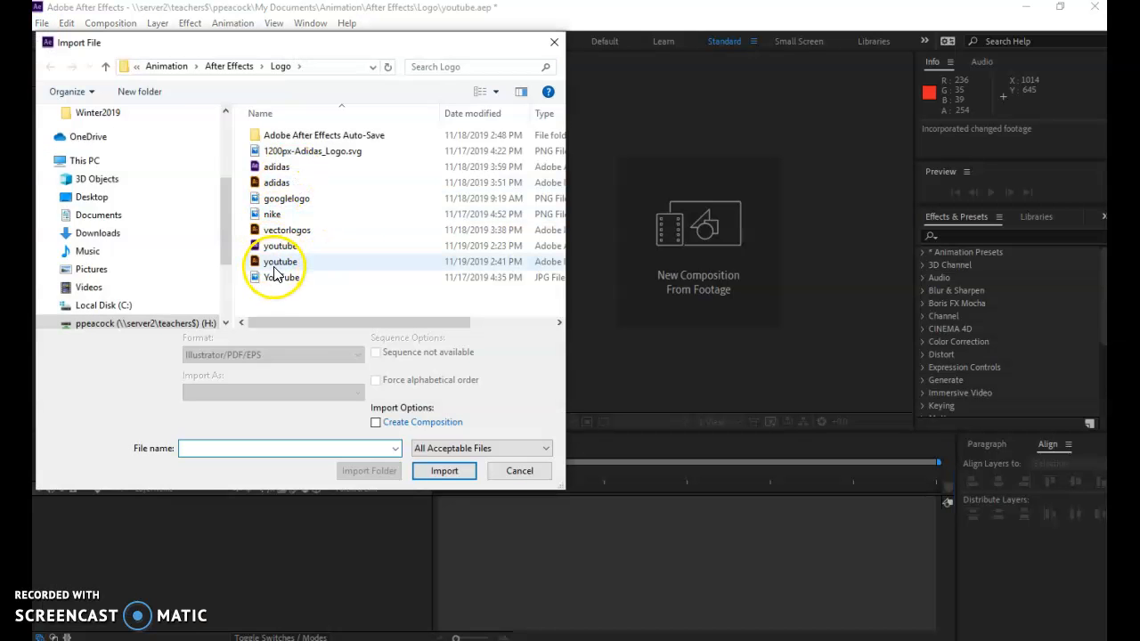
left_click(298, 263)
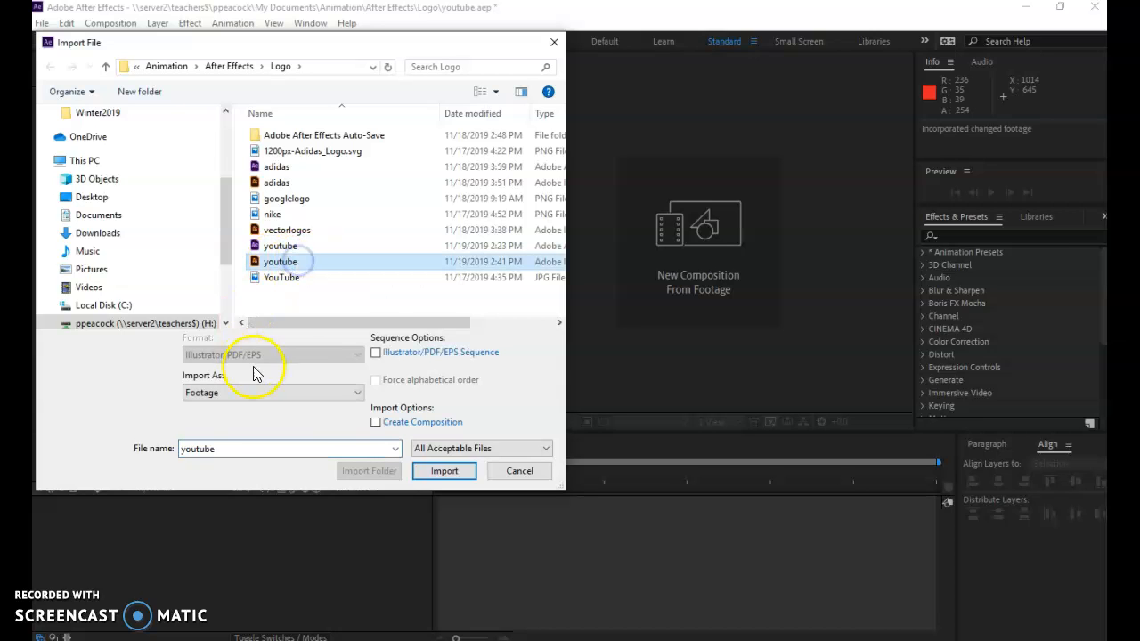
left_click(357, 392)
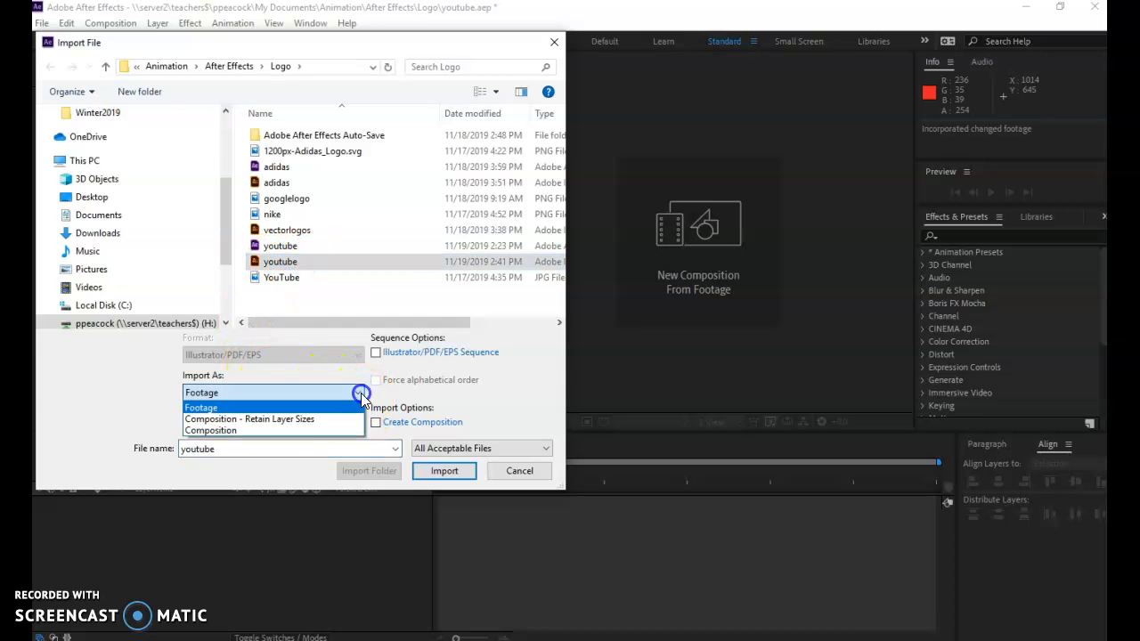
left_click(283, 419)
left_click(443, 472)
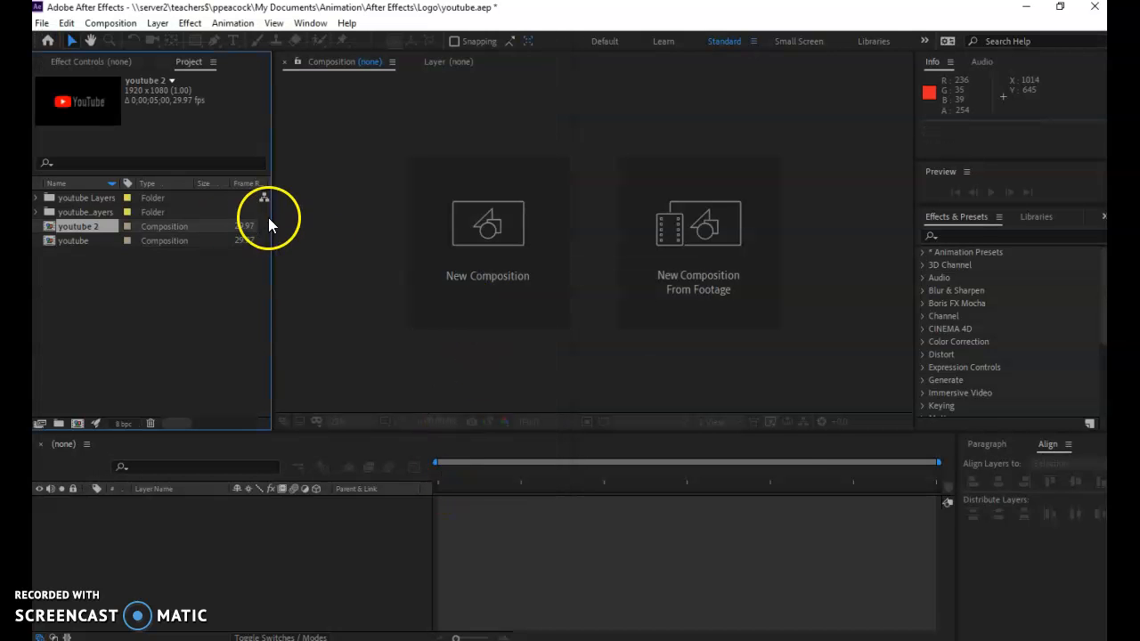
Open the youtube 2 composition and show its whole frame at 25% magnification
left_click(84, 238)
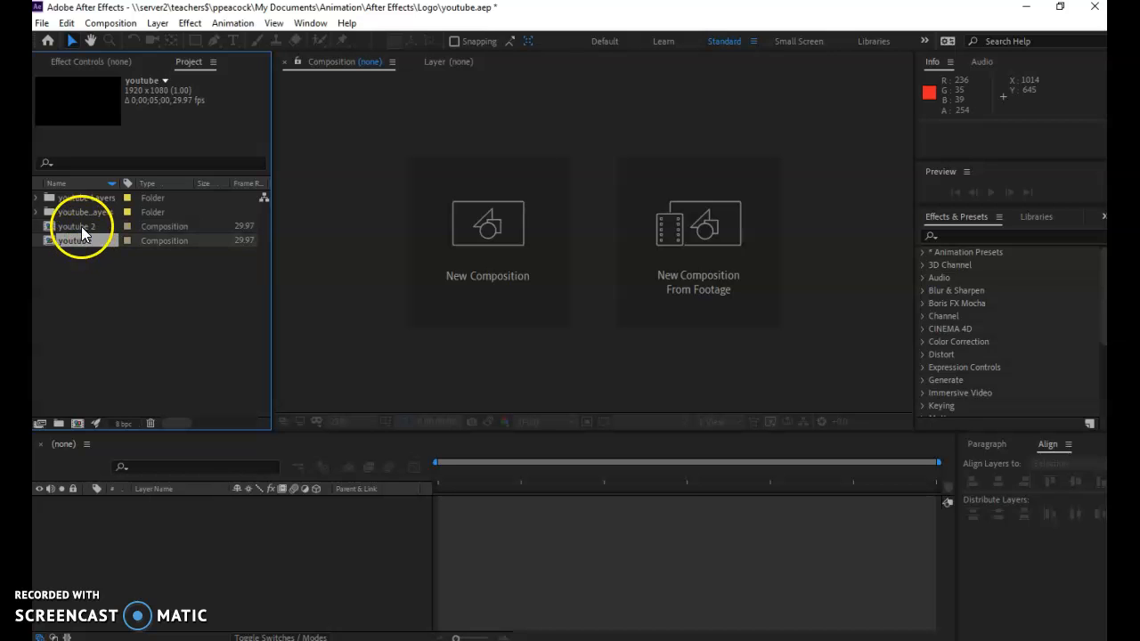
double_click(82, 227)
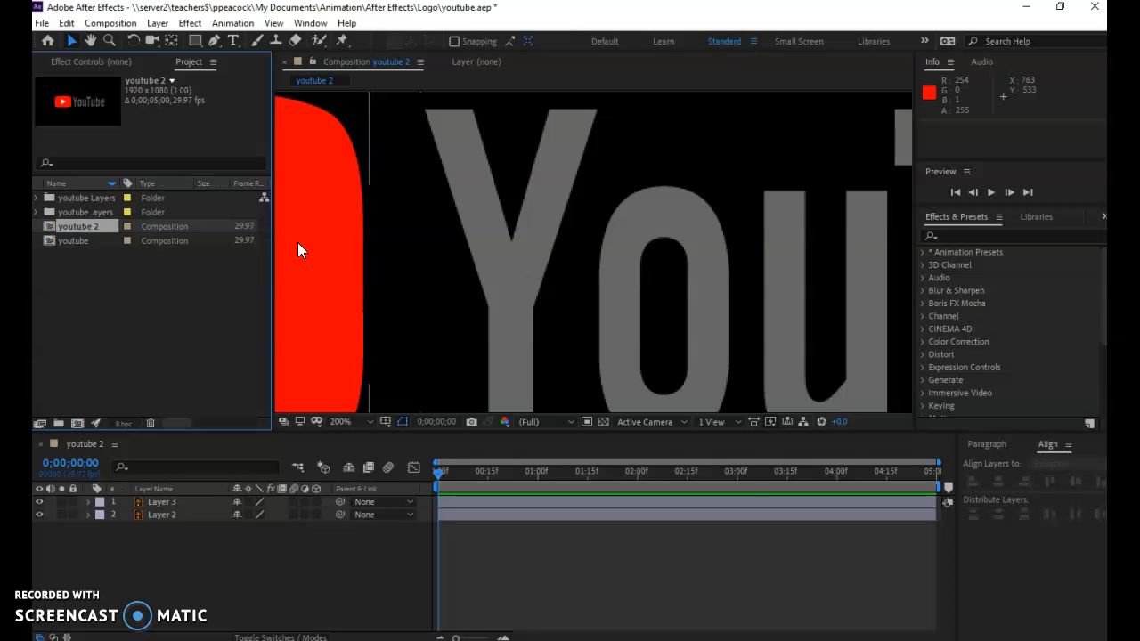
left_click(512, 228)
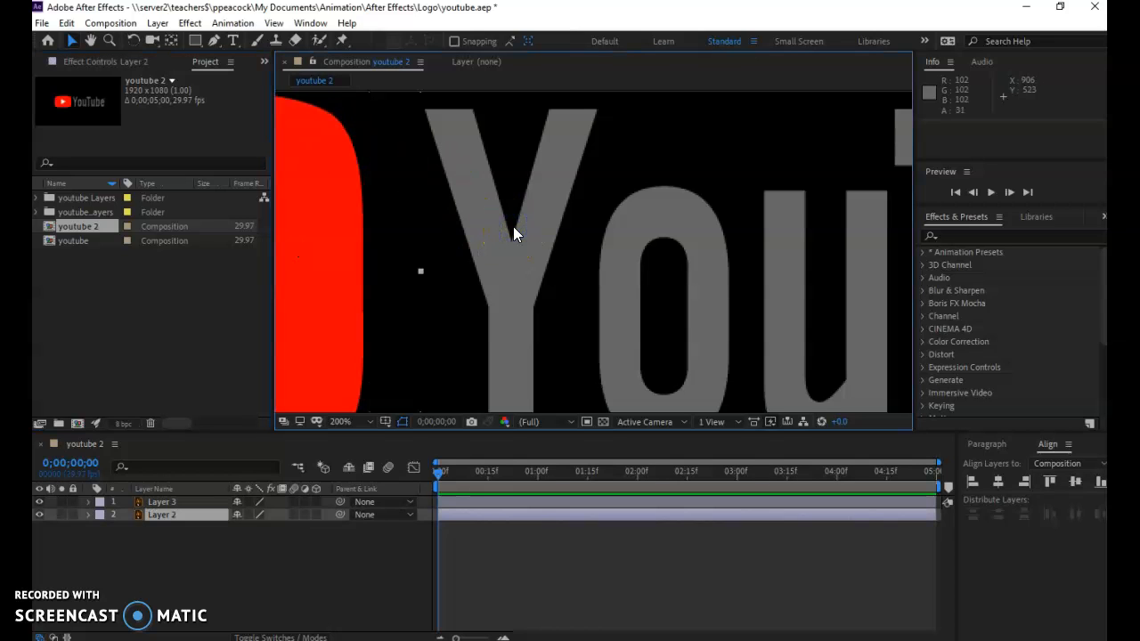
key("comma")
key("comma")
key("comma")
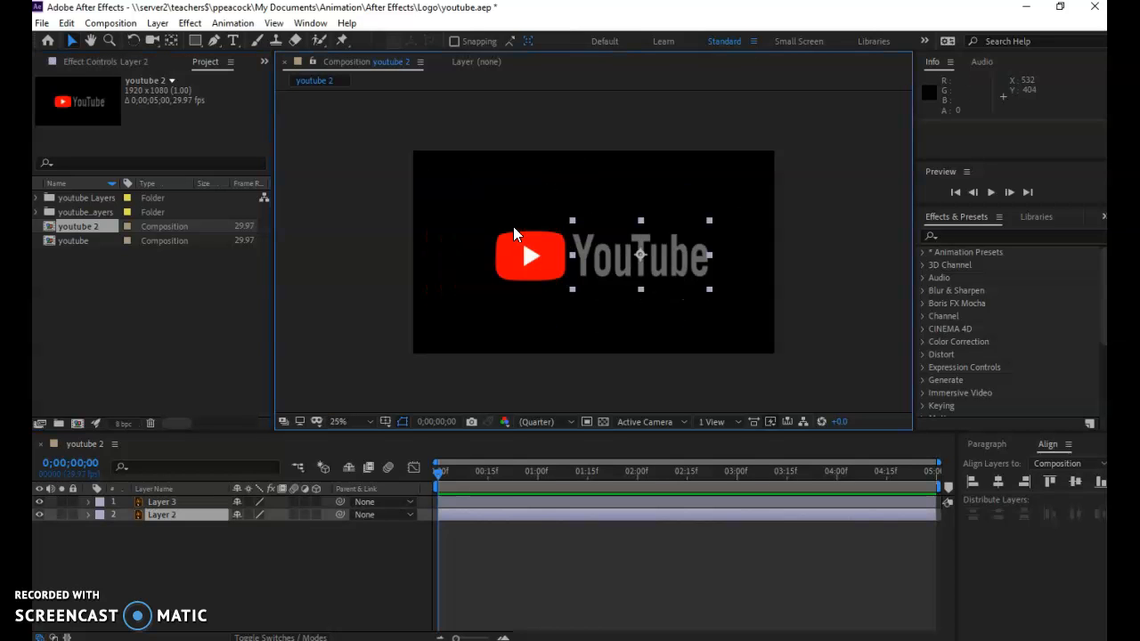
key("period")
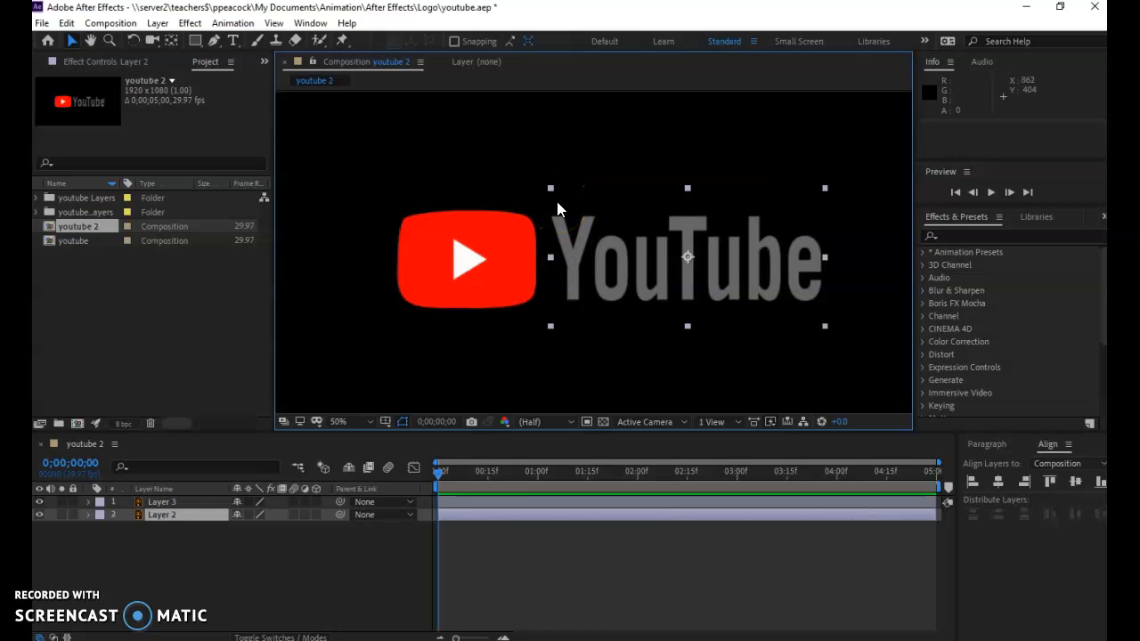
key("comma")
left_click(745, 216)
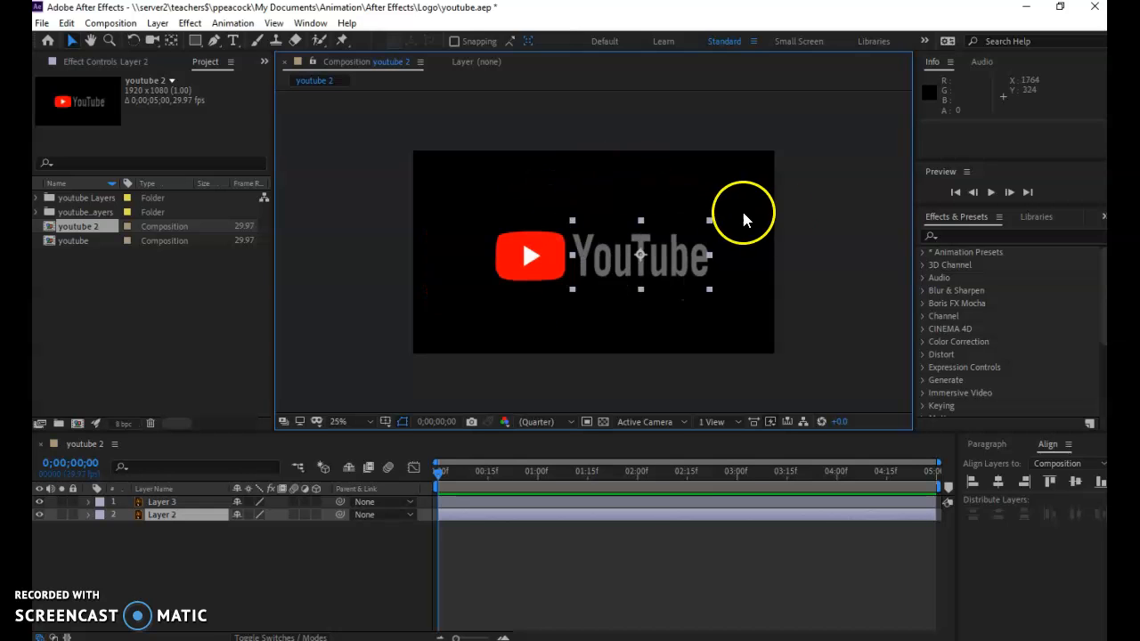
Deselect the layers and toggle Layer 3's visibility off and on to check which artwork it holds
left_click(339, 508)
left_click(44, 504)
left_click(44, 504)
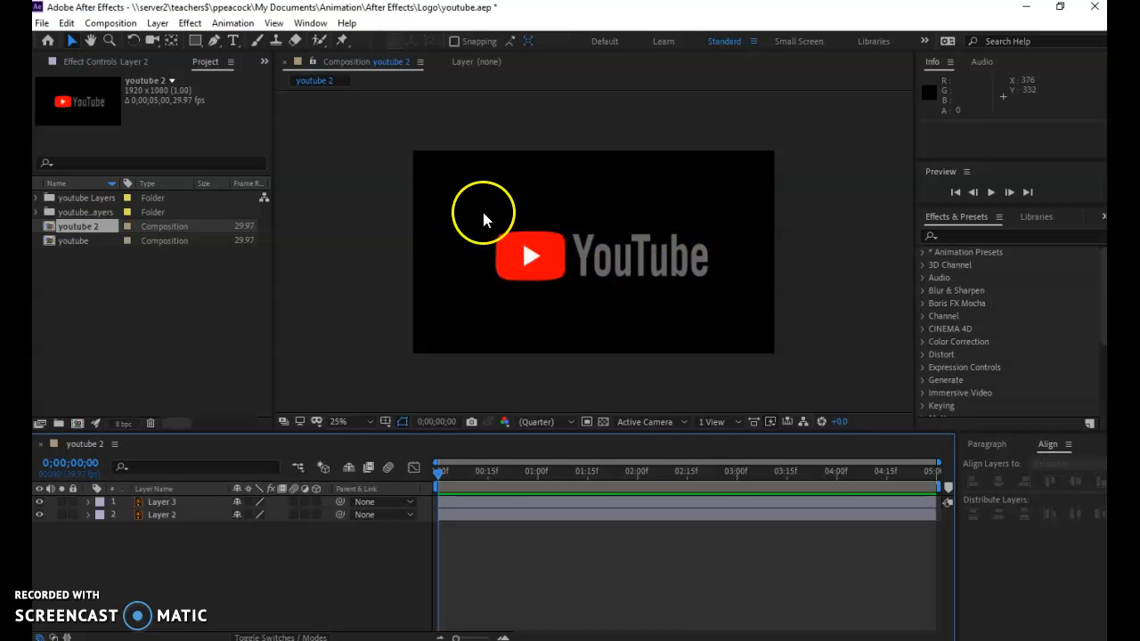
Align the play button and YouTube text layers to each other on their horizontal and vertical centres
left_click(297, 24)
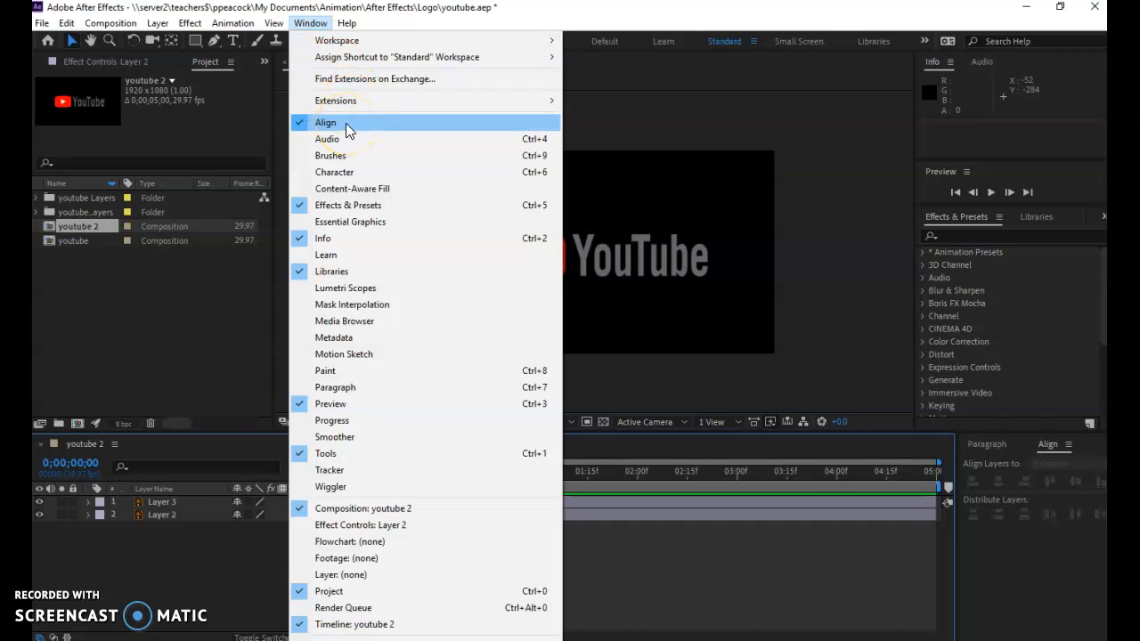
left_click(1051, 448)
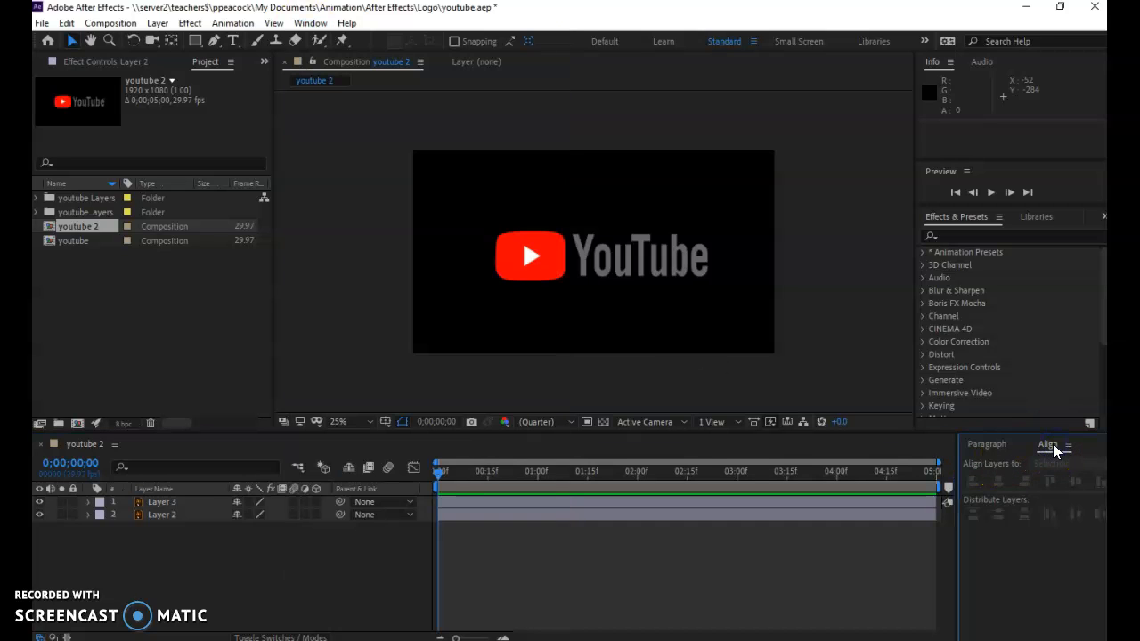
left_click_drag(465, 196, 748, 333)
left_click(999, 482)
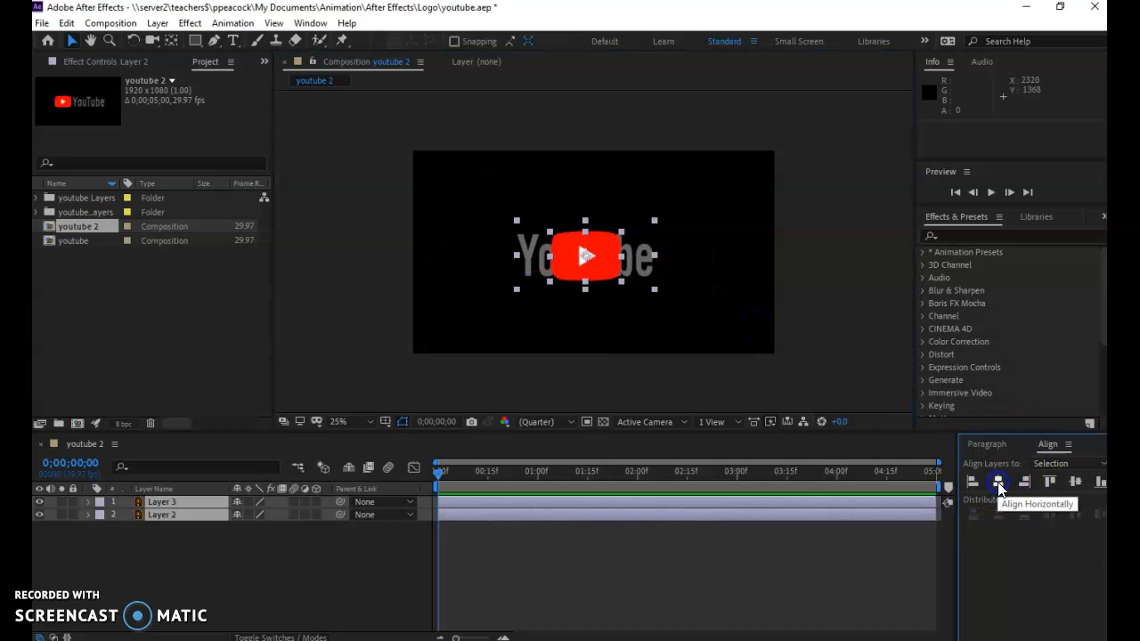
left_click(1076, 487)
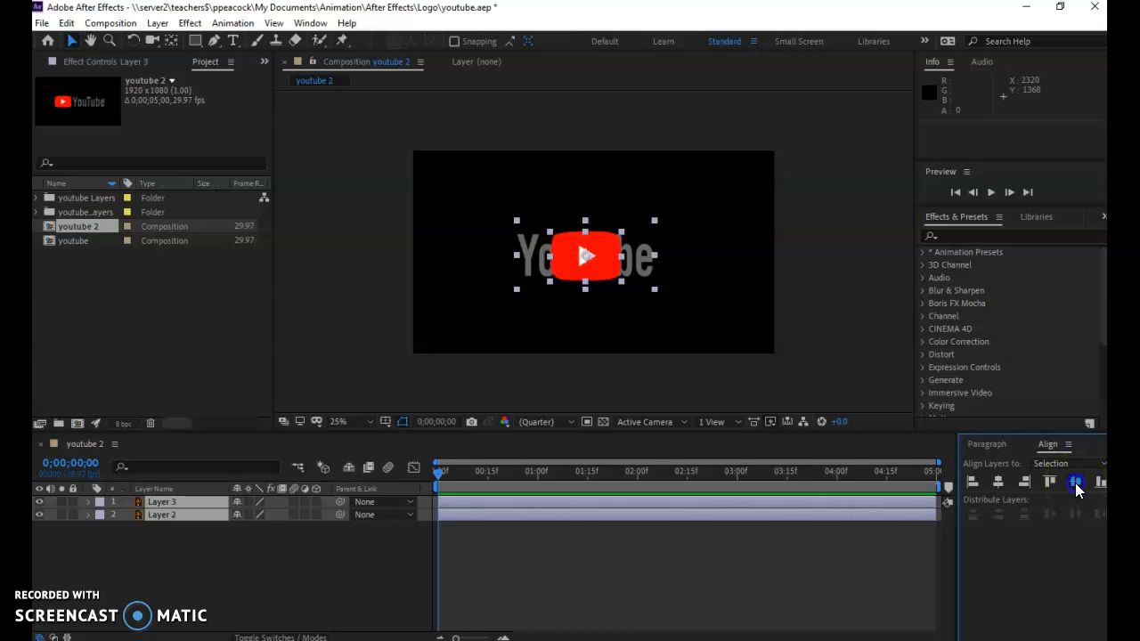
left_click(791, 381)
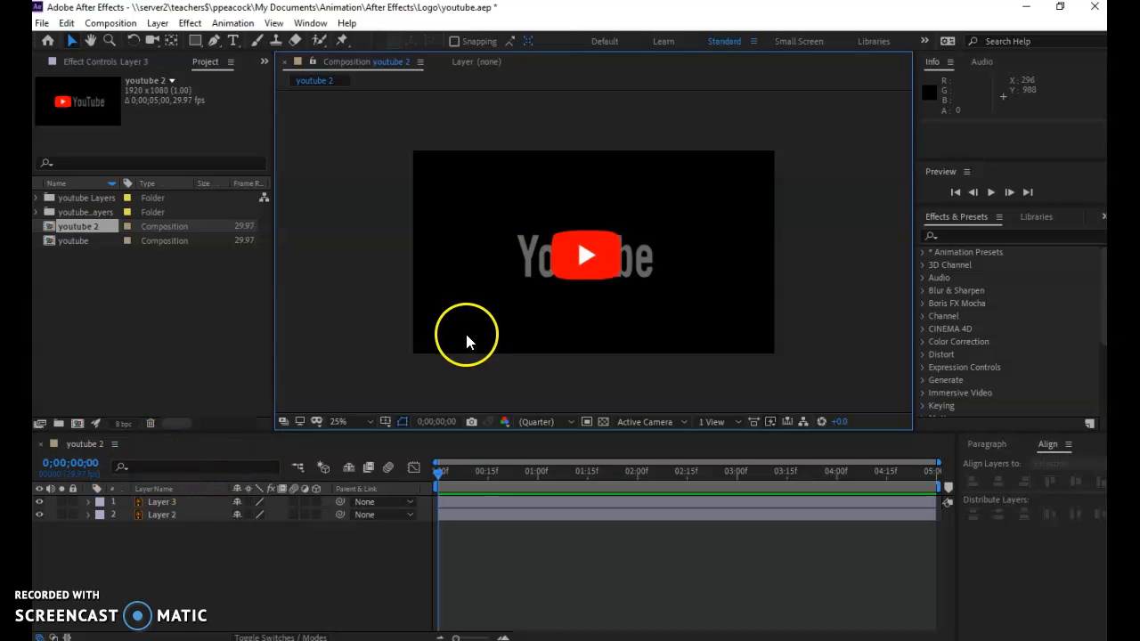
Hide Layer 3 and reveal only the Position property of Layer 2
left_click(38, 503)
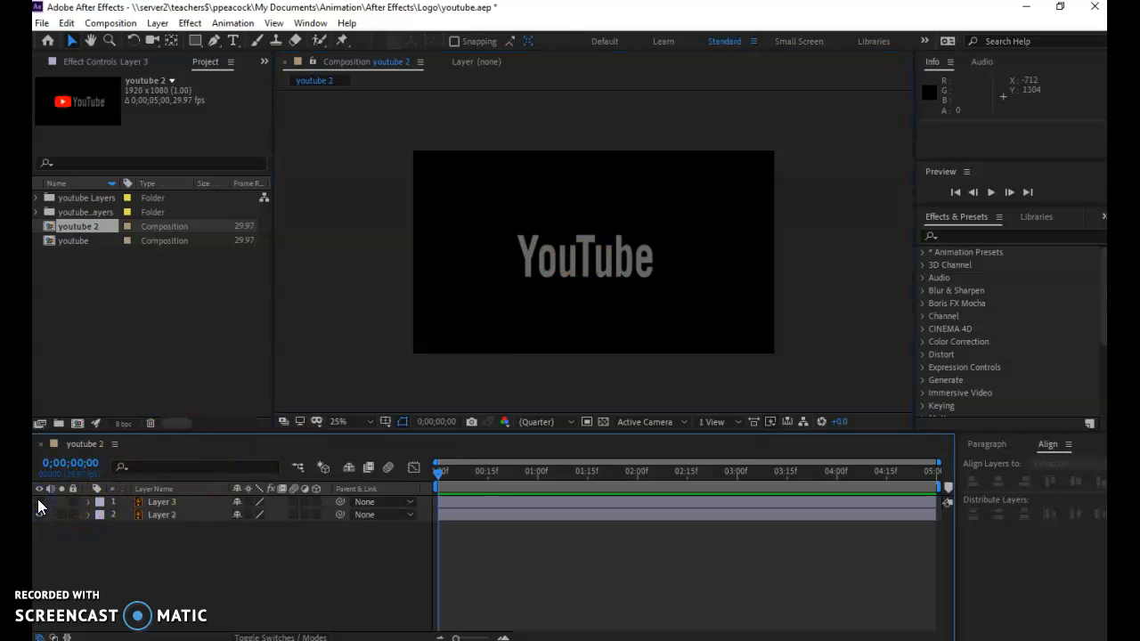
left_click(163, 517)
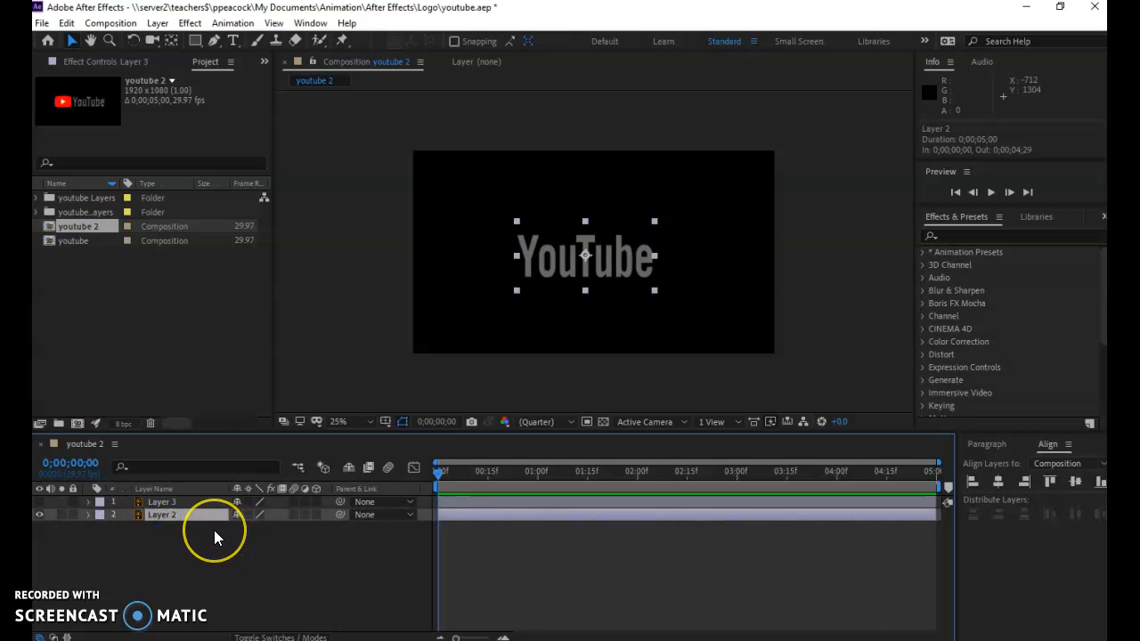
key("p")
left_click(245, 526)
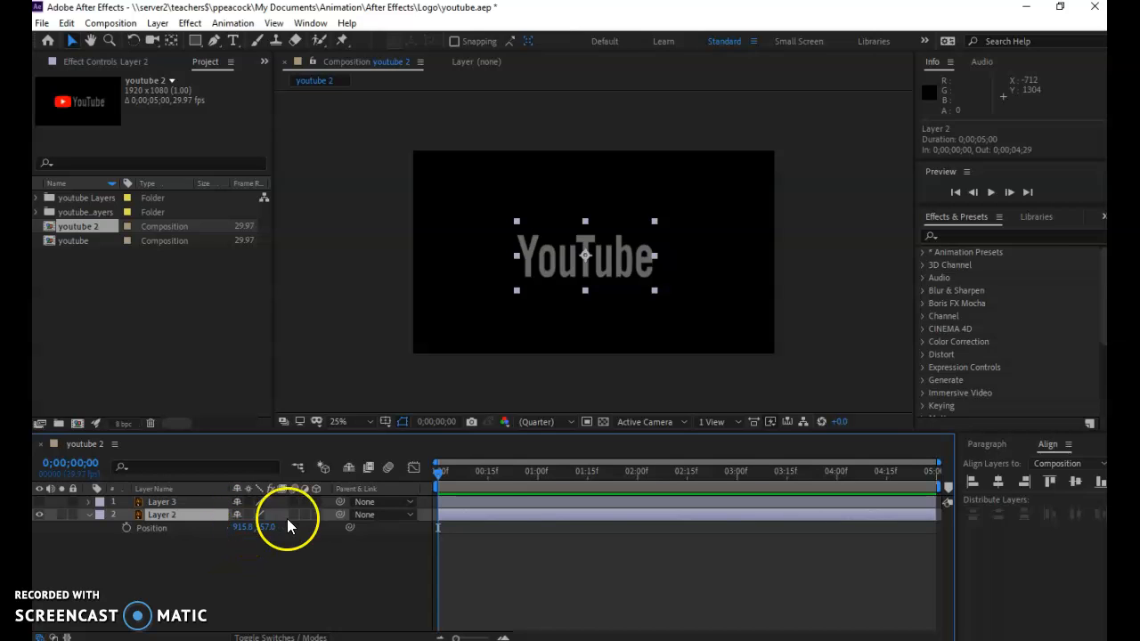
left_click_drag(242, 527, 101, 564)
key("ctrl+z")
left_click(264, 529)
left_click_drag(266, 528, 313, 536)
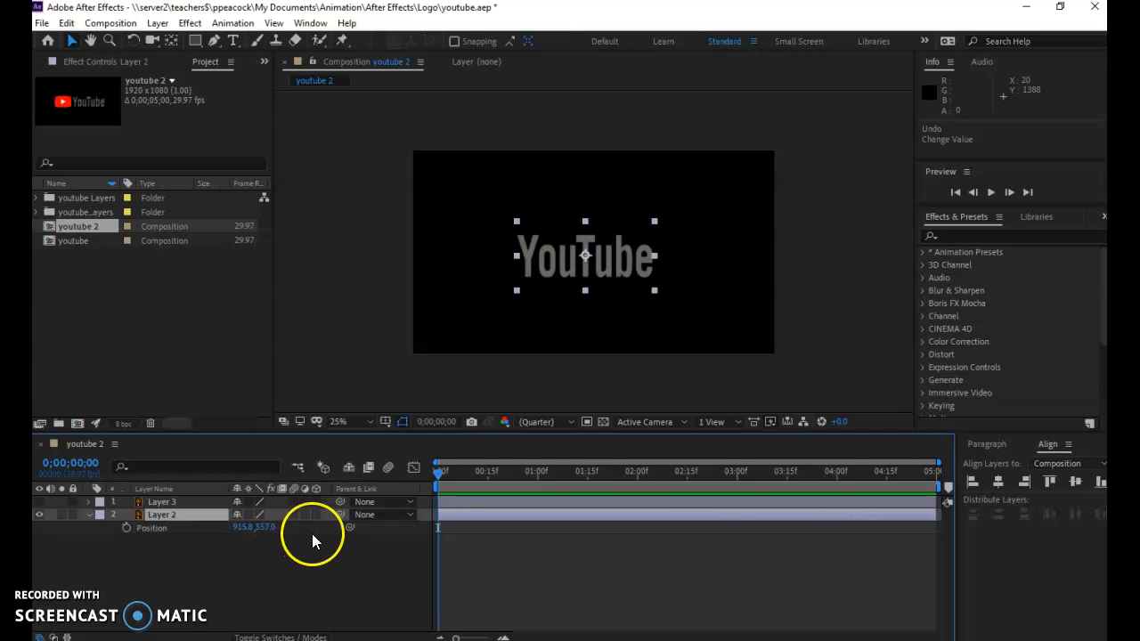
Keyframe Layer 2's current Position at 1 second, and set its Position to 915.8, 168.0 at 0 seconds
left_click(444, 475)
left_click_drag(444, 474, 538, 474)
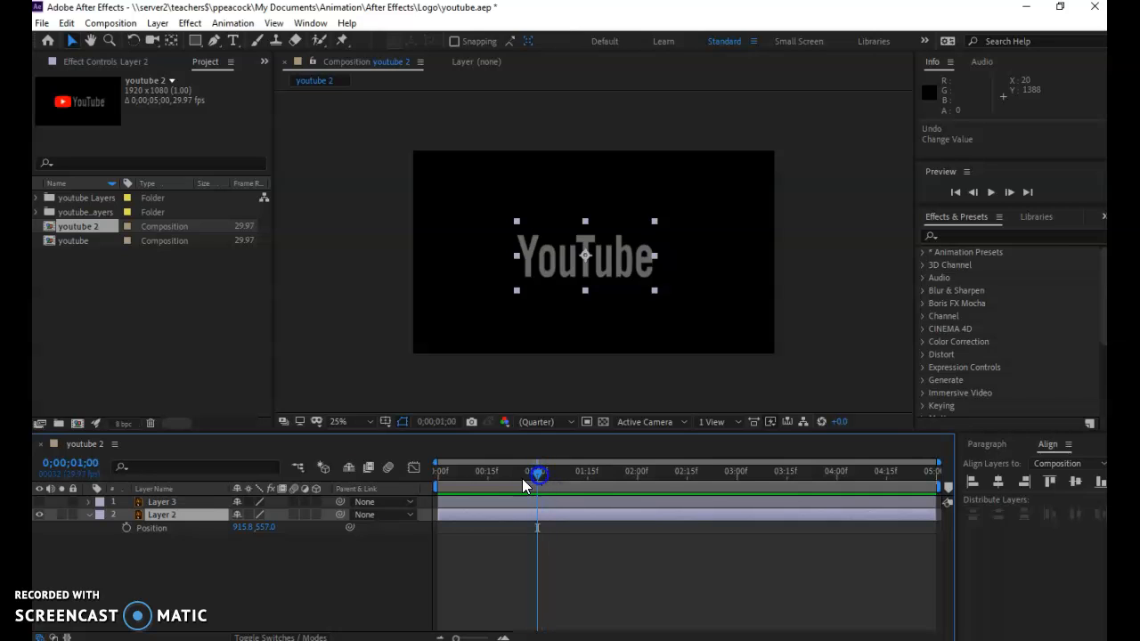
left_click(127, 528)
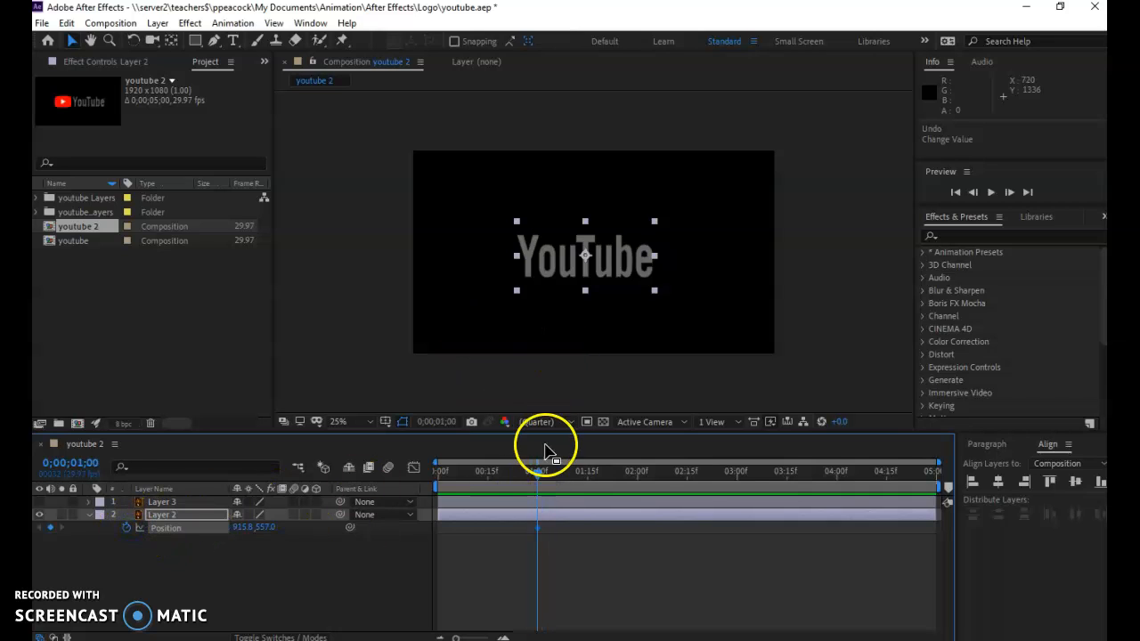
left_click_drag(538, 472, 393, 484)
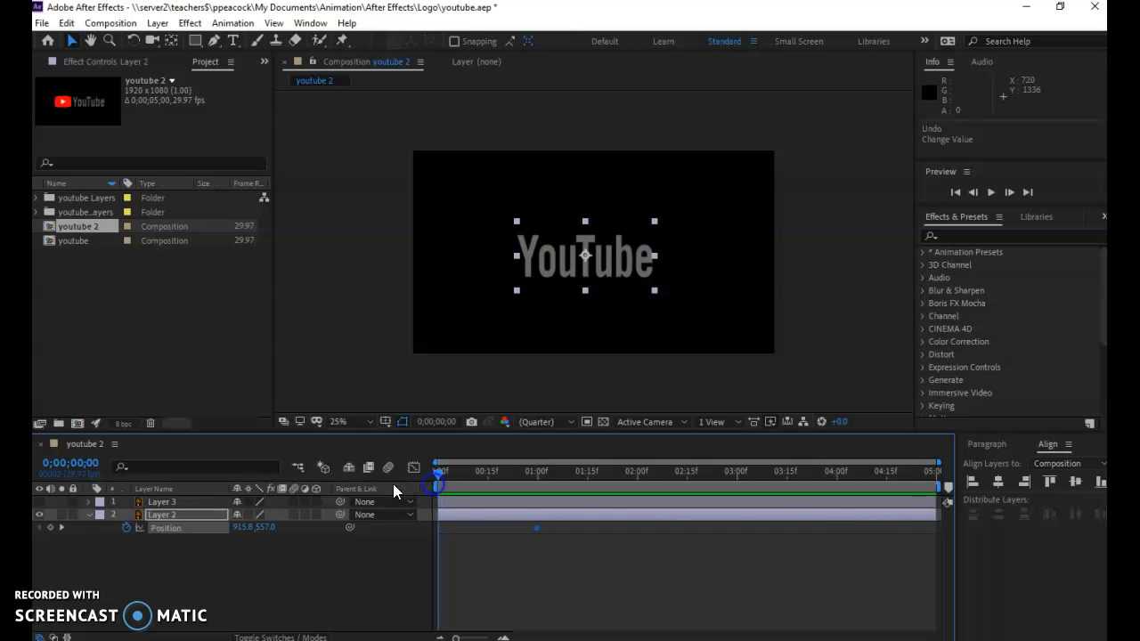
left_click_drag(263, 532, 180, 535)
left_click_drag(267, 529, 219, 527)
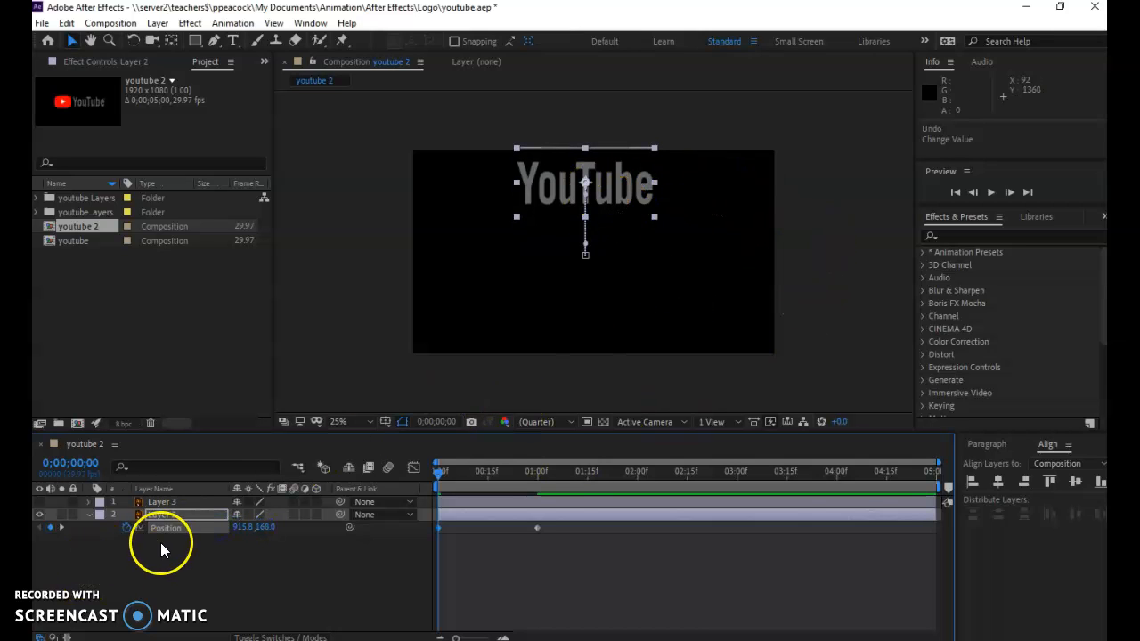
Fade in Layer 2 with Opacity keyframes of 0% at 0 seconds and 100% at 1 second, and scrub through the animation
left_click(178, 516)
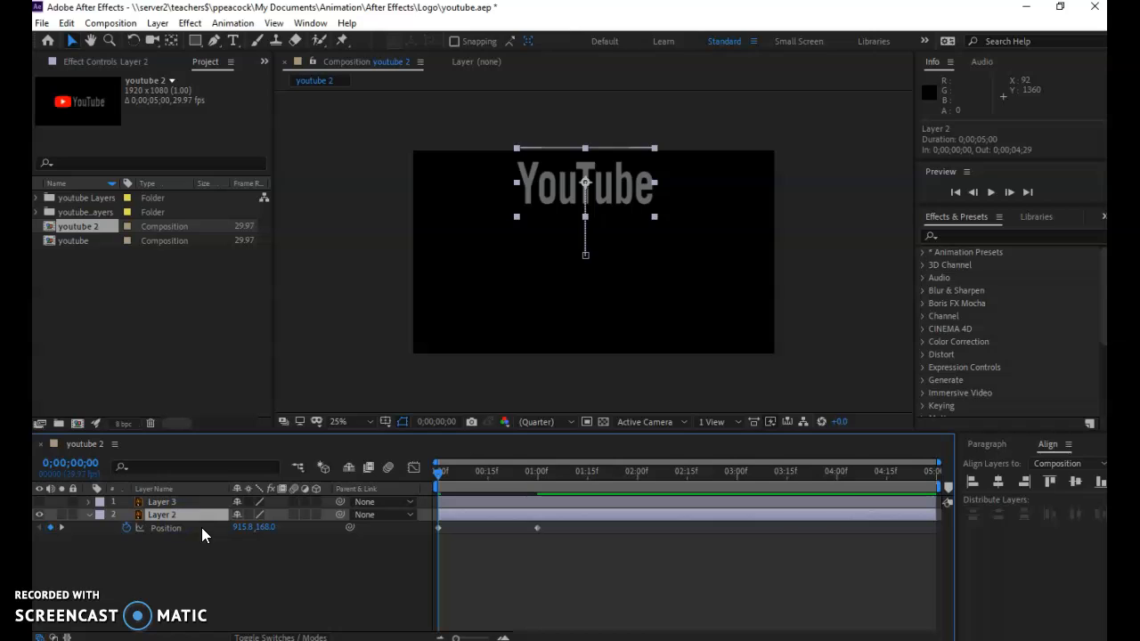
key("shift+t")
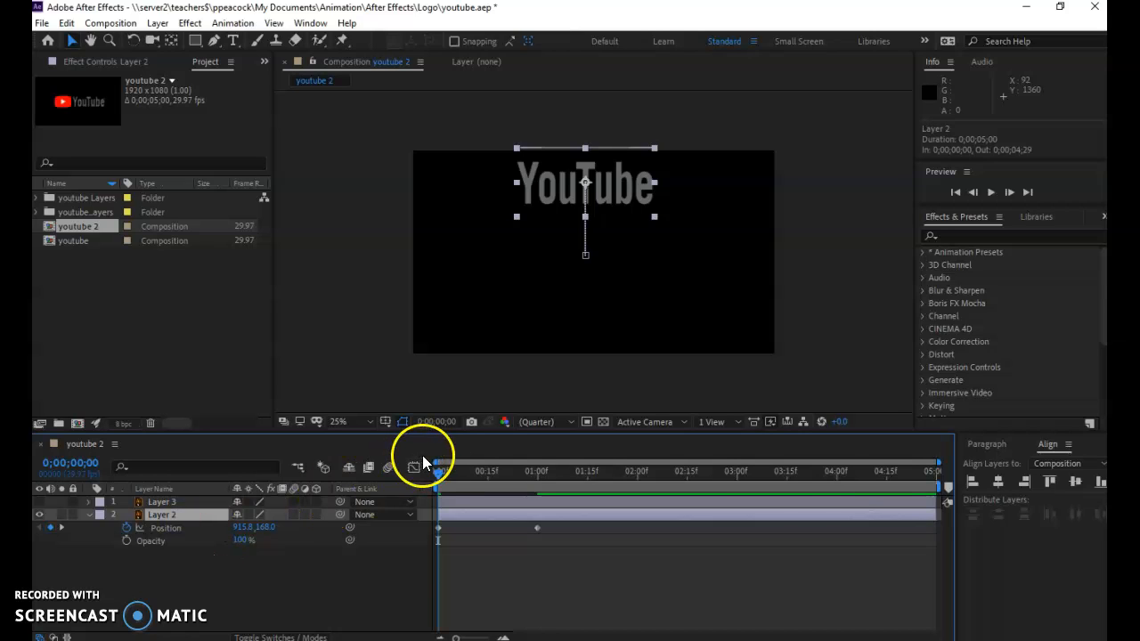
left_click_drag(440, 474, 539, 491)
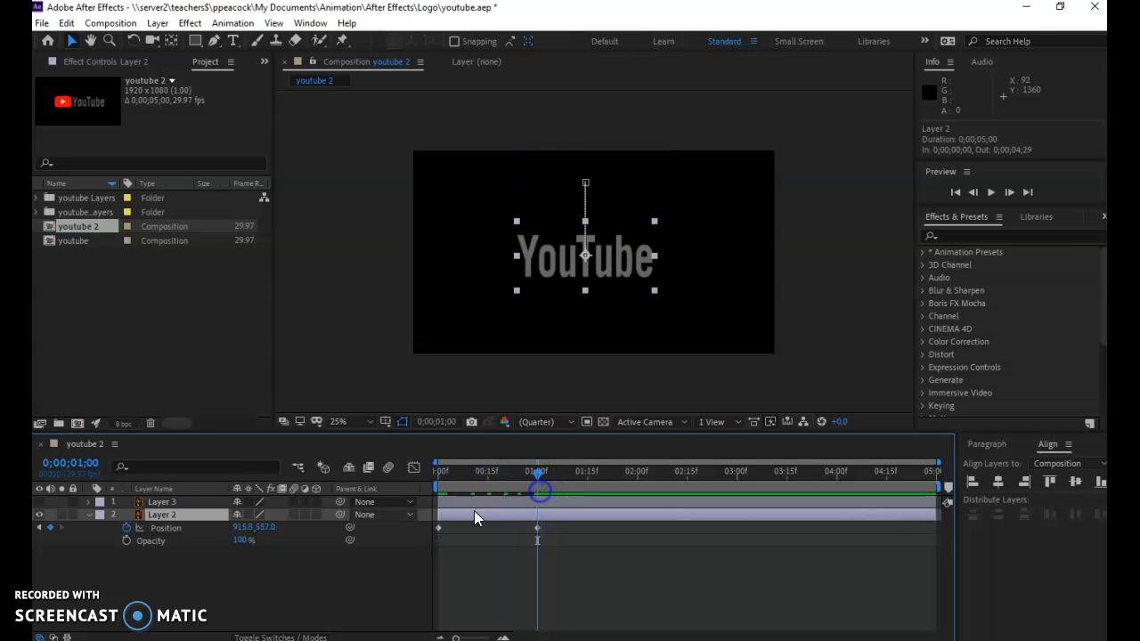
left_click(127, 540)
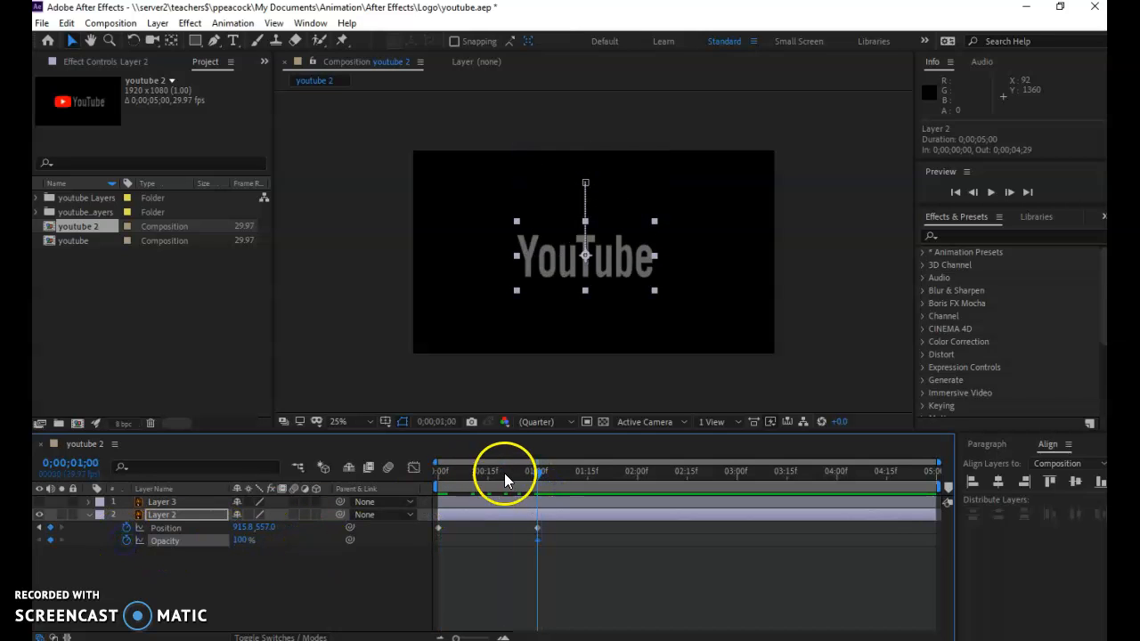
left_click_drag(536, 475, 430, 490)
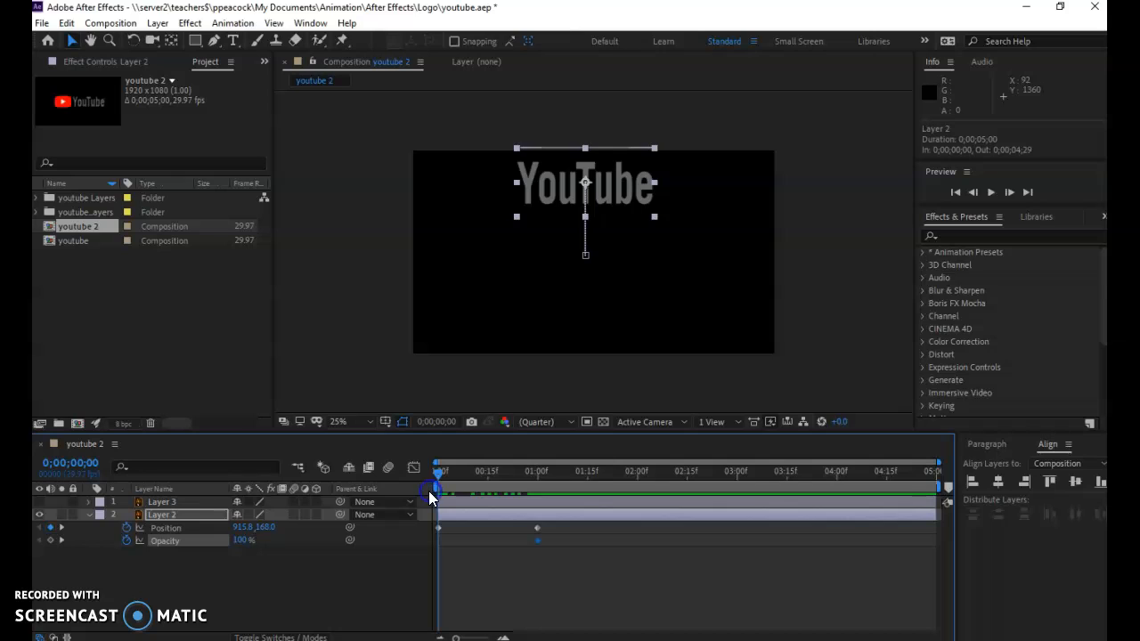
left_click(242, 542)
type("0")
key("Tab")
left_click_drag(434, 469, 532, 513)
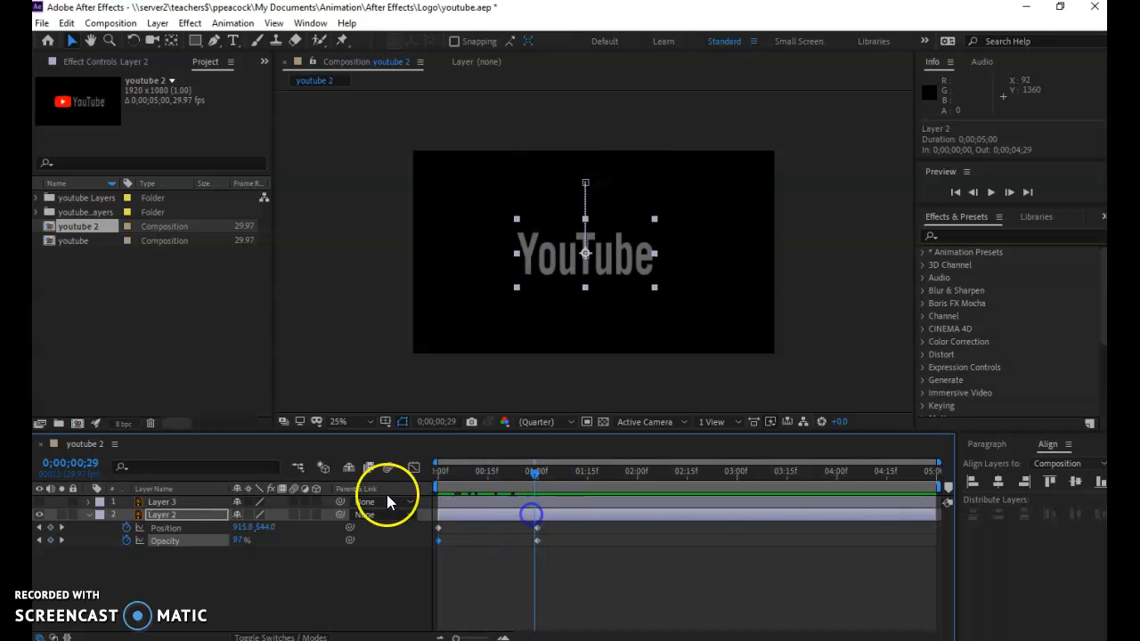
Collapse Layer 2's properties, make Layer 3 visible and hide Layer 2
left_click(89, 514)
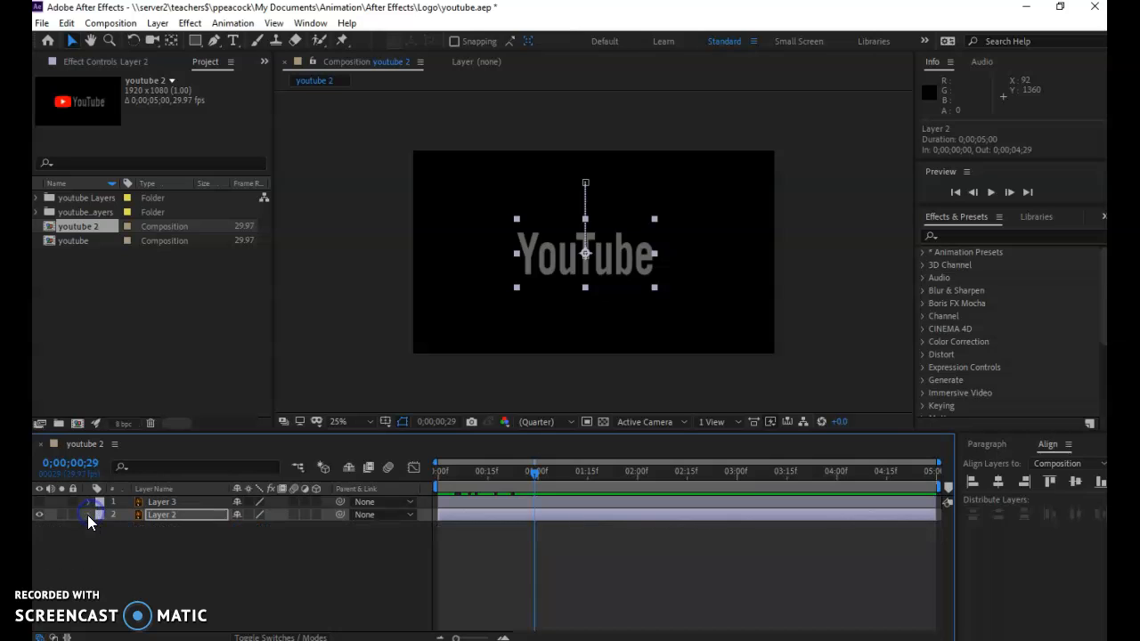
left_click(39, 502)
left_click(40, 515)
left_click(472, 326)
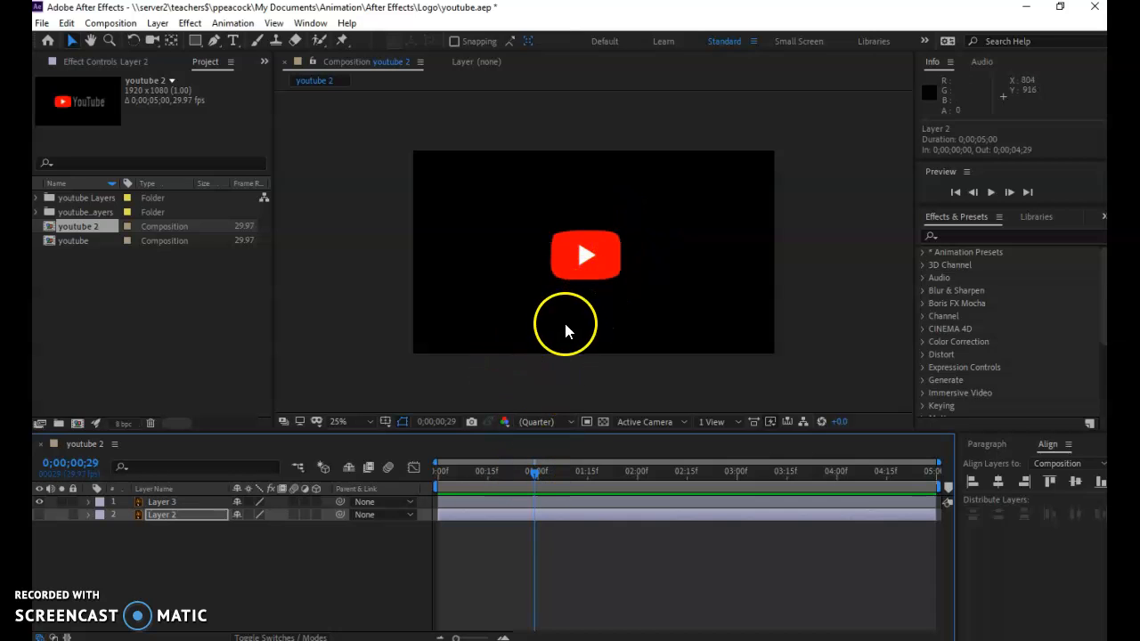
Select Layer 3 and reveal only its Position, Scale and Rotation properties
left_click(87, 503)
left_click(87, 503)
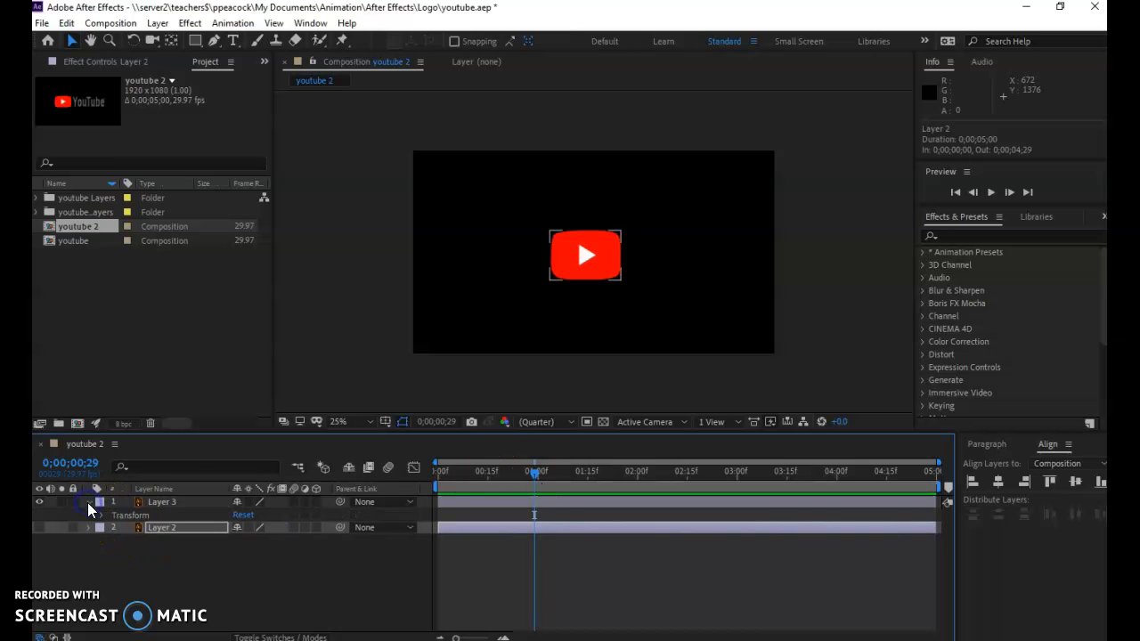
left_click(154, 503)
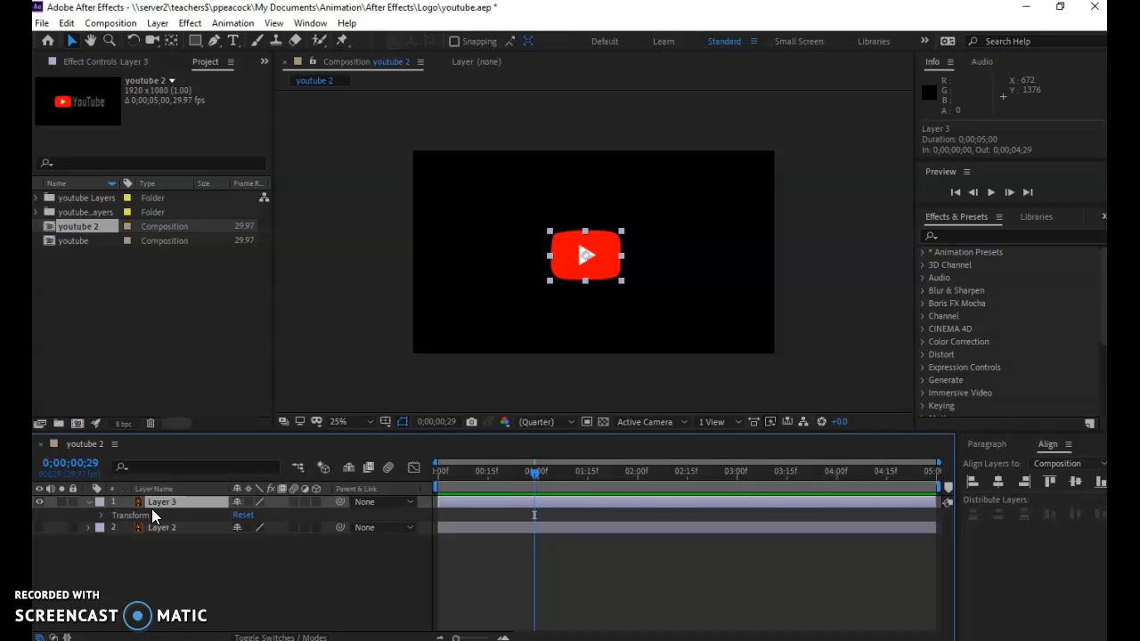
left_click(89, 503)
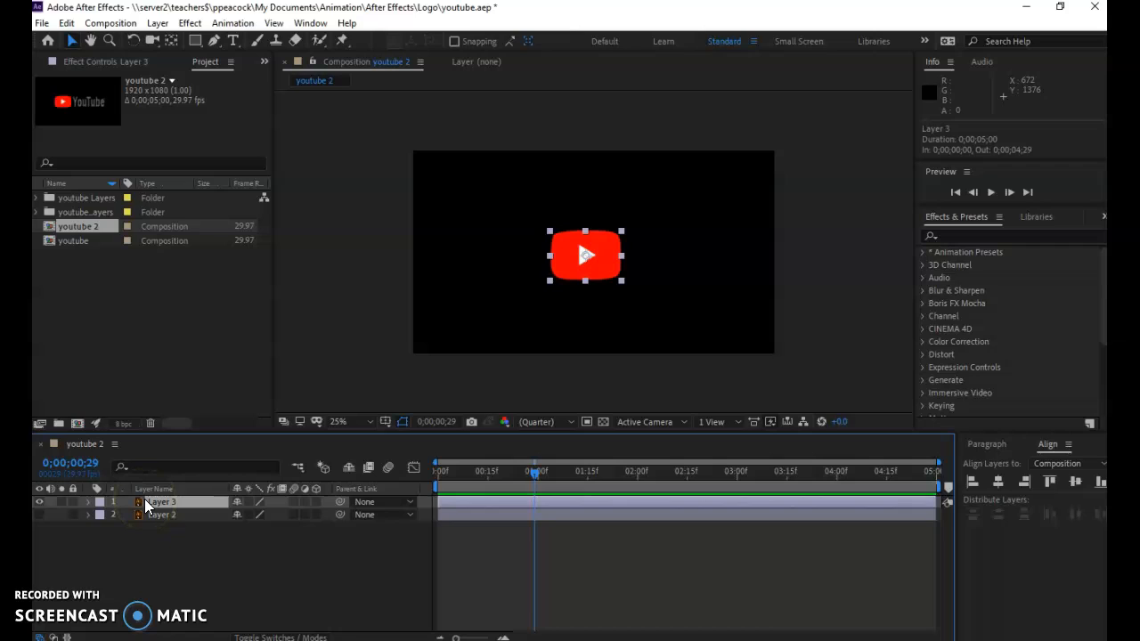
key("s")
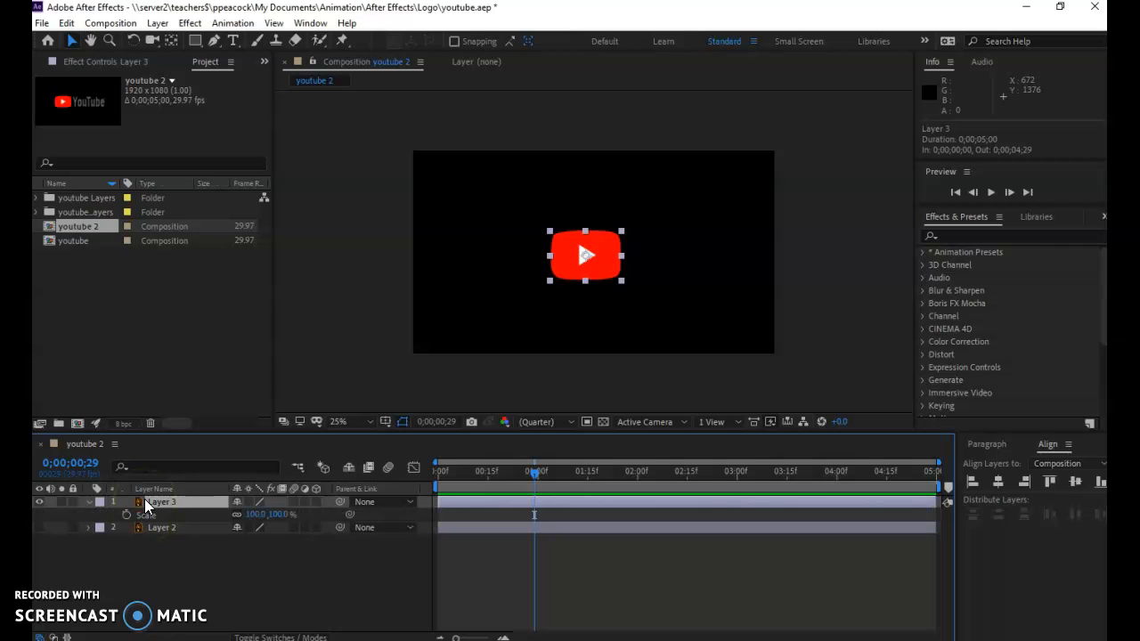
key("shift+p")
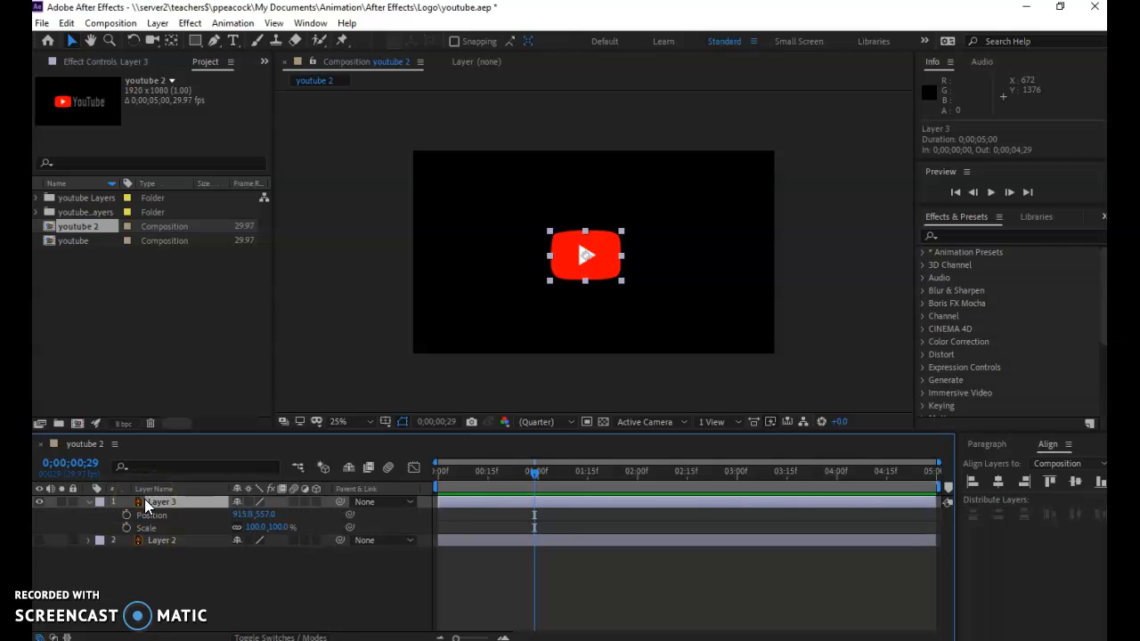
key("shift+r")
left_click(141, 493)
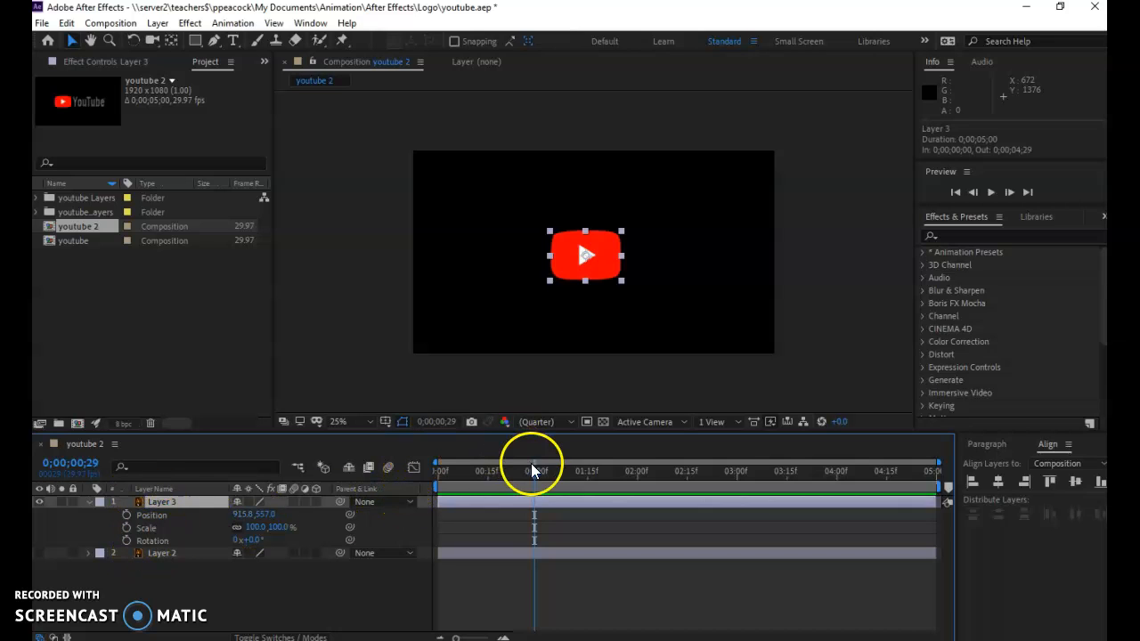
Keyframe Layer 3's current Position, Scale and Rotation at 2 seconds
left_click_drag(533, 474, 637, 481)
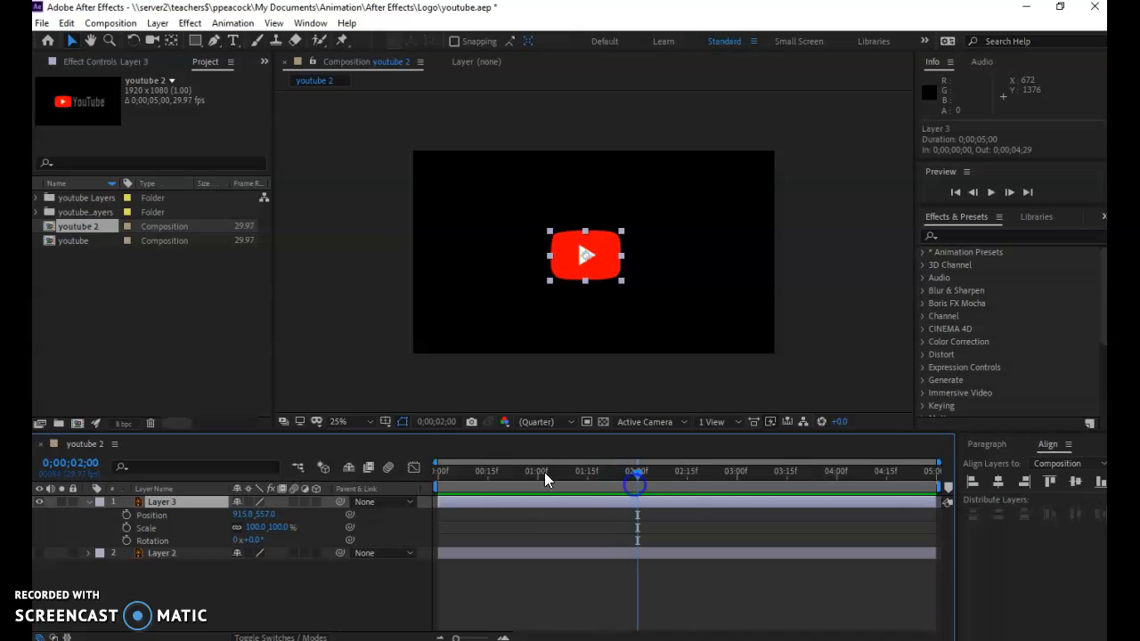
left_click(129, 517)
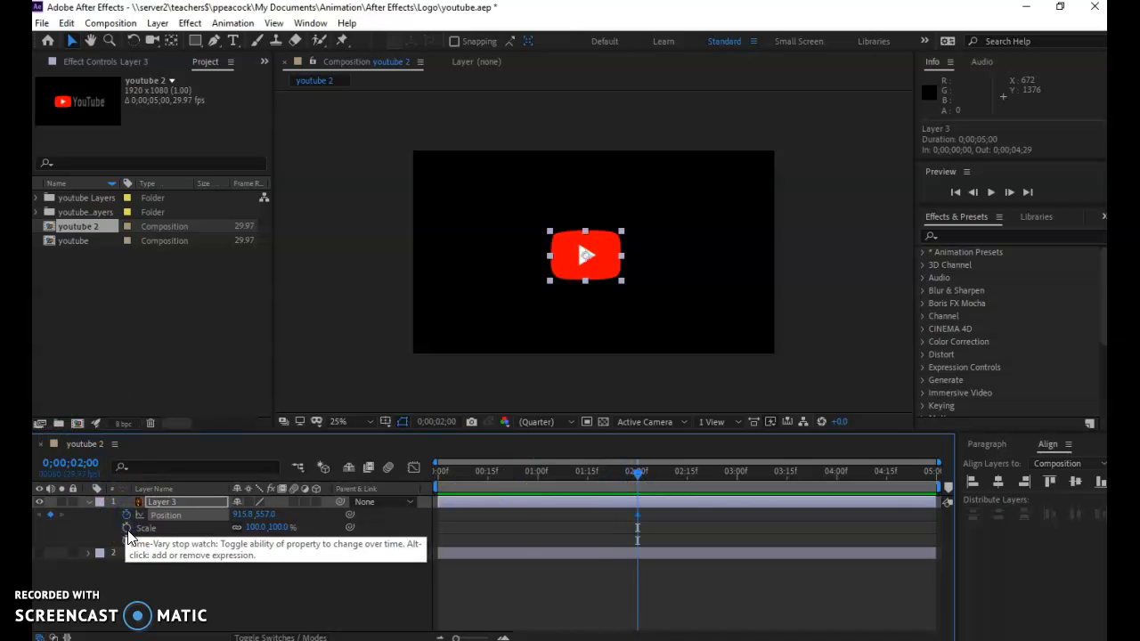
left_click(129, 530)
left_click(129, 541)
Set Layer 3's Scale to 4.0% at 1 second
left_click_drag(636, 476, 537, 482)
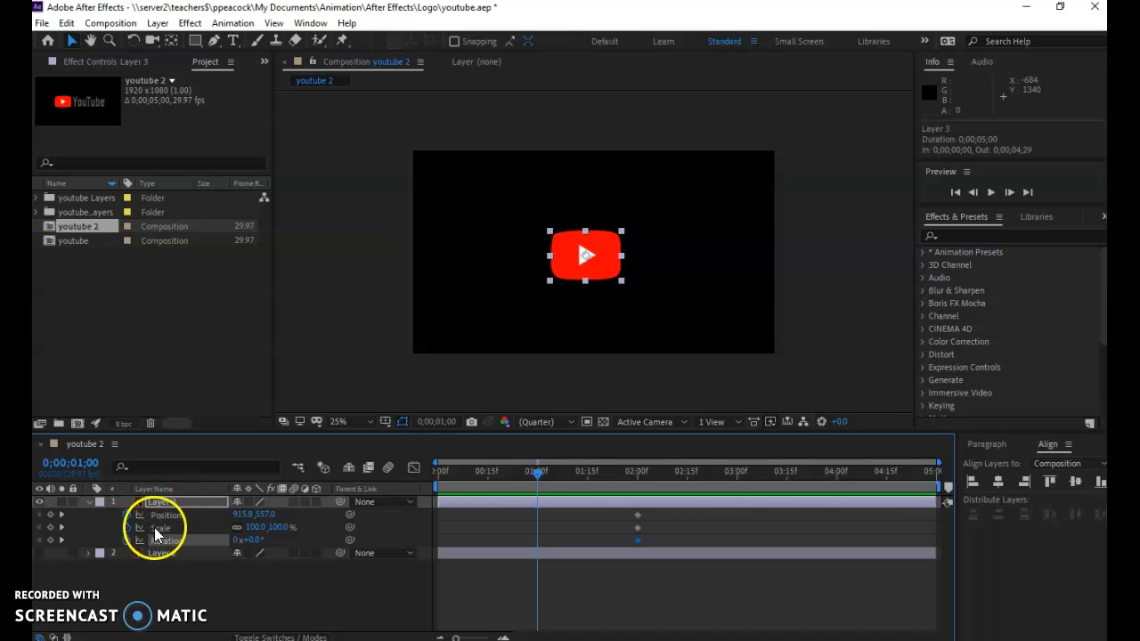
left_click(255, 527)
type("60")
key("Return")
left_click_drag(229, 528, 192, 537)
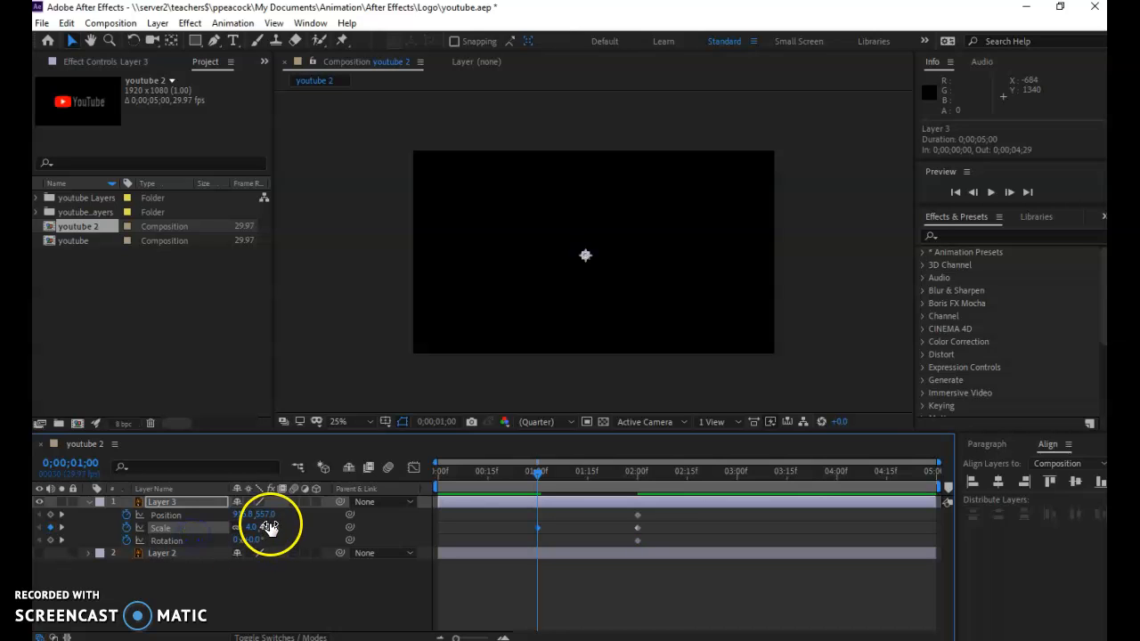
Fade in Layer 3 with Opacity keyframes of 0% at 1 second and 100% at 2 seconds
left_click(199, 502)
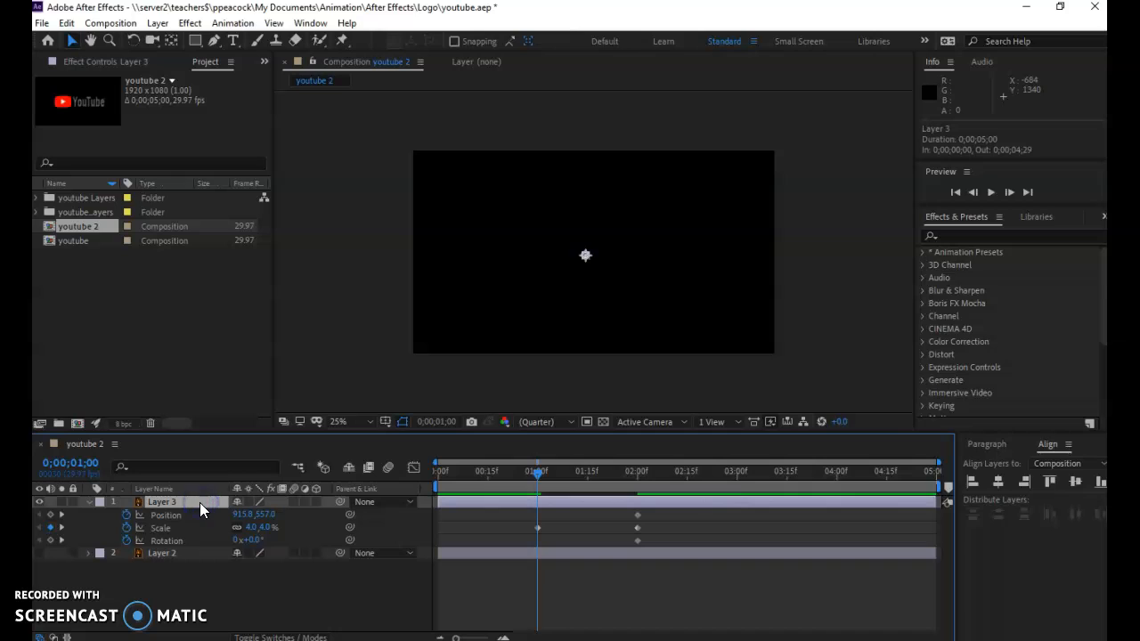
key("shift+t")
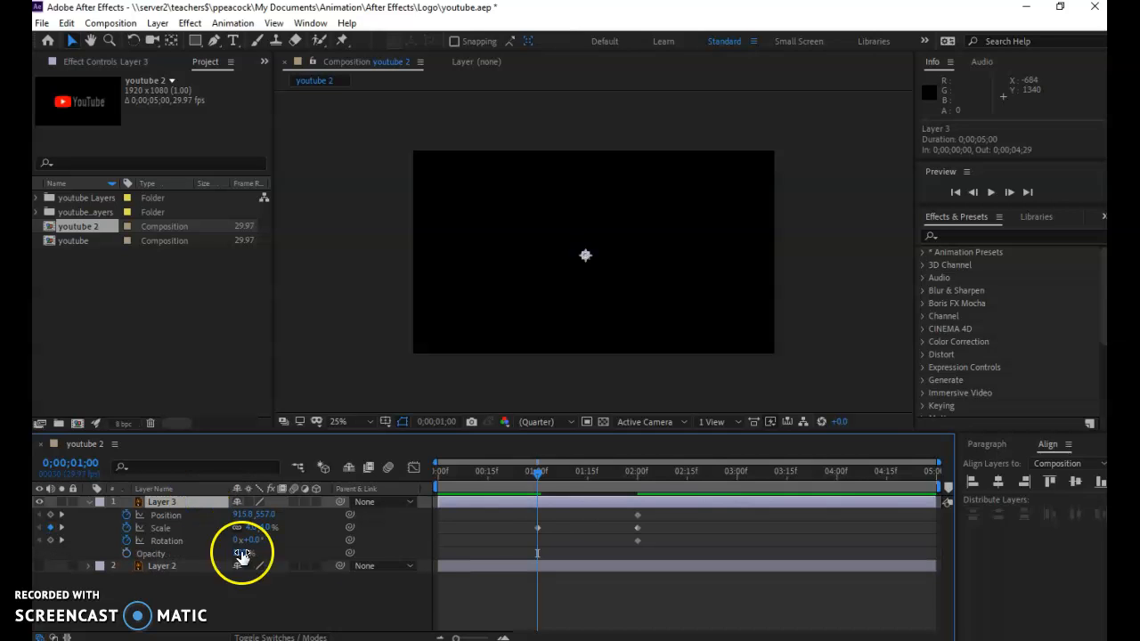
left_click_drag(536, 476, 636, 490)
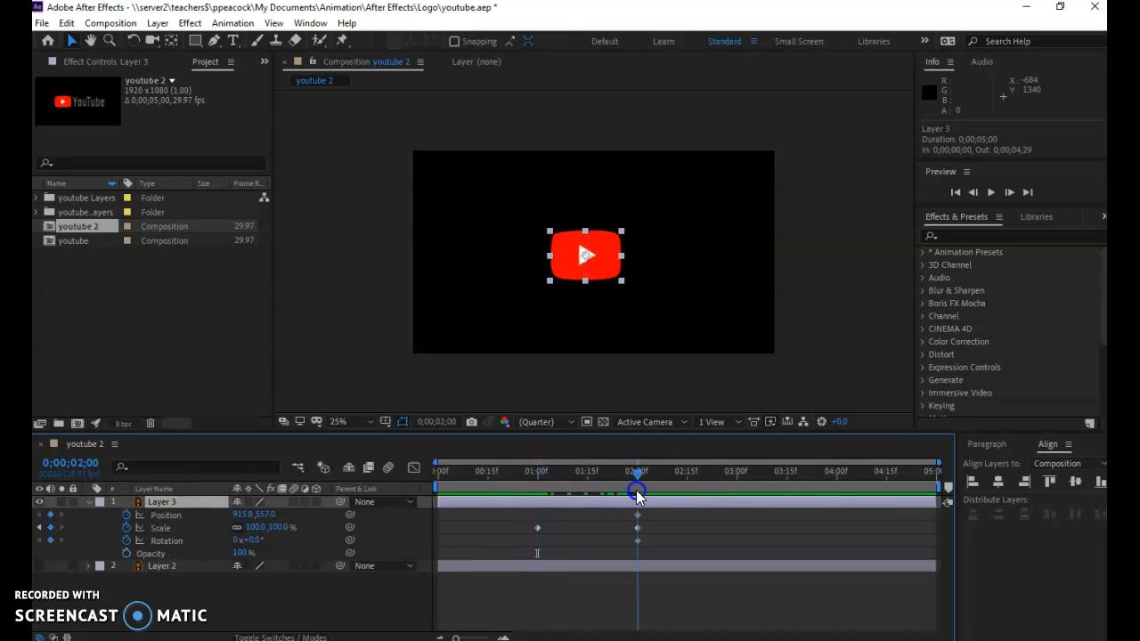
left_click(127, 553)
left_click_drag(634, 481, 537, 479)
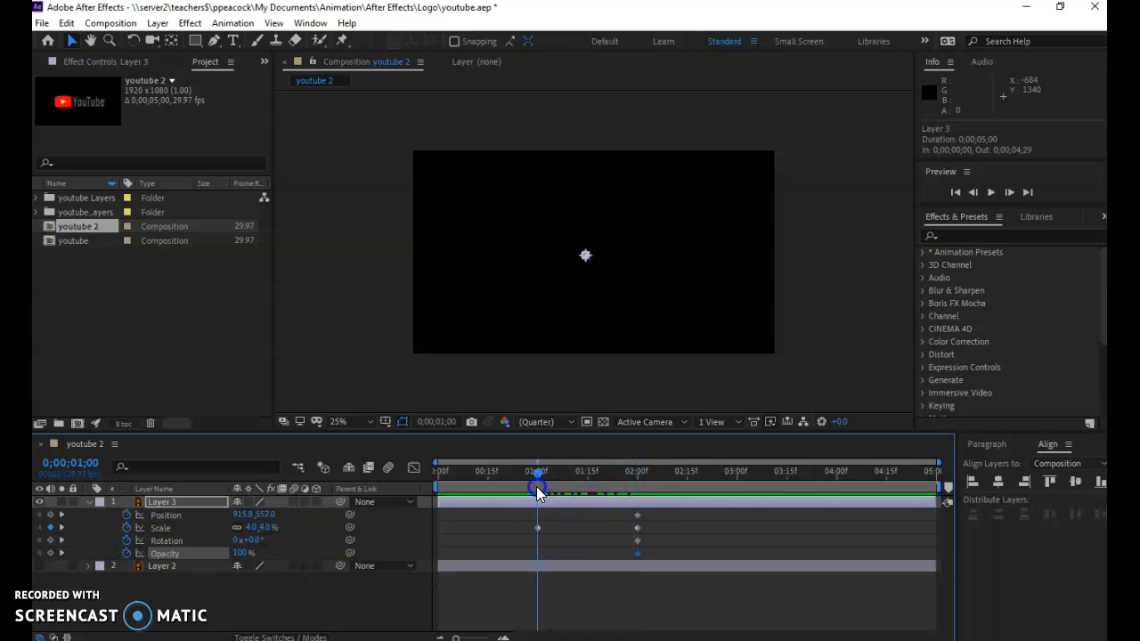
left_click(246, 553)
key("Tab")
mouse_move(537, 474)
left_mouse_down()
mouse_move(643, 495)
mouse_move(540, 489)
left_mouse_up()
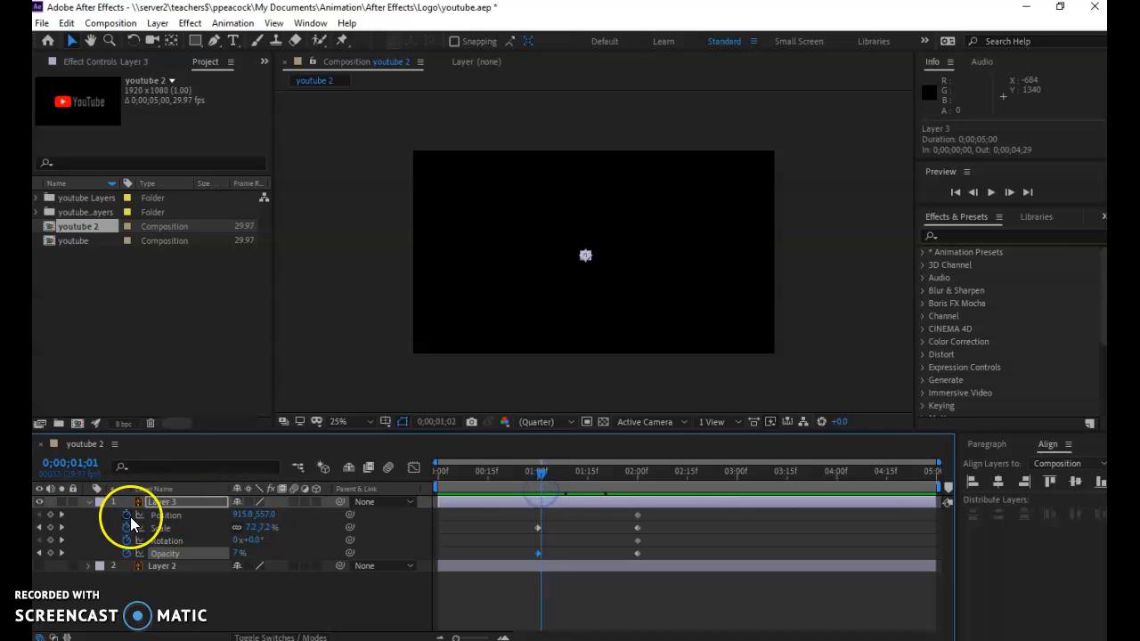
Set Layer 3's Rotation to 0x+359° at 1 second and play the animation
left_click(172, 541)
mouse_move(543, 477)
left_mouse_down()
mouse_move(631, 484)
mouse_move(538, 488)
left_mouse_up()
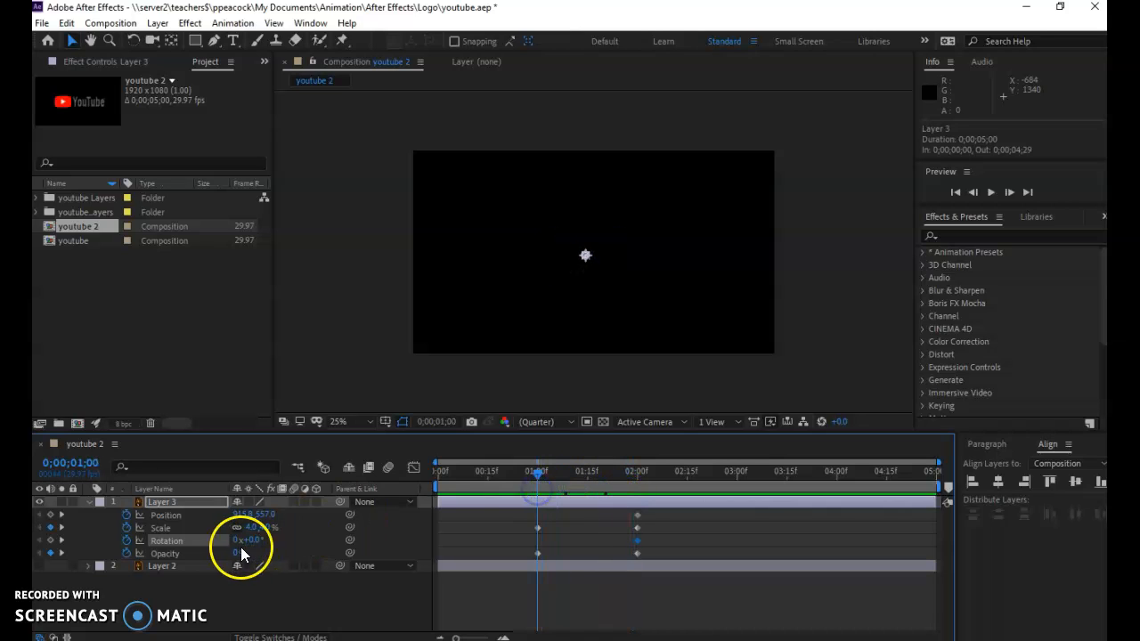
left_click_drag(254, 540, 283, 538)
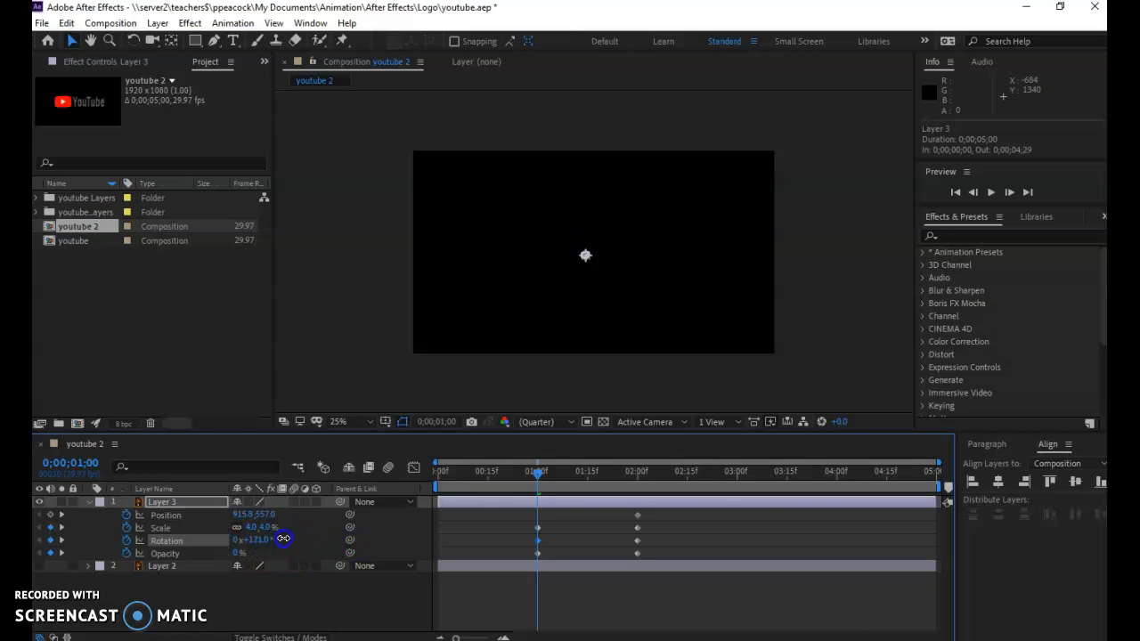
left_click(259, 540)
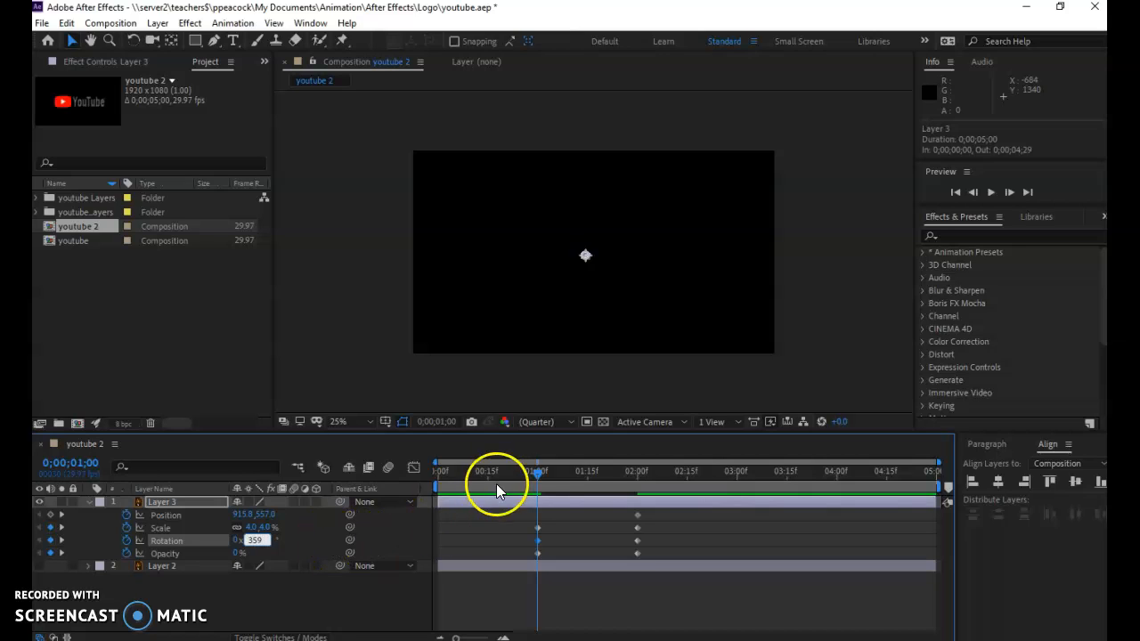
left_click_drag(530, 474, 505, 474)
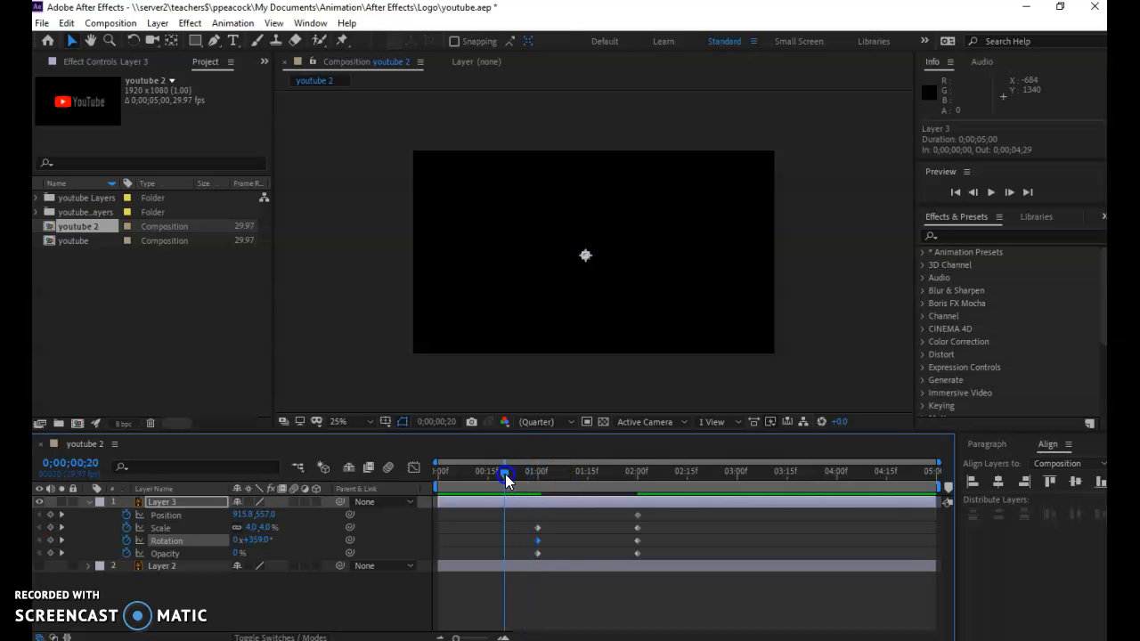
key("space")
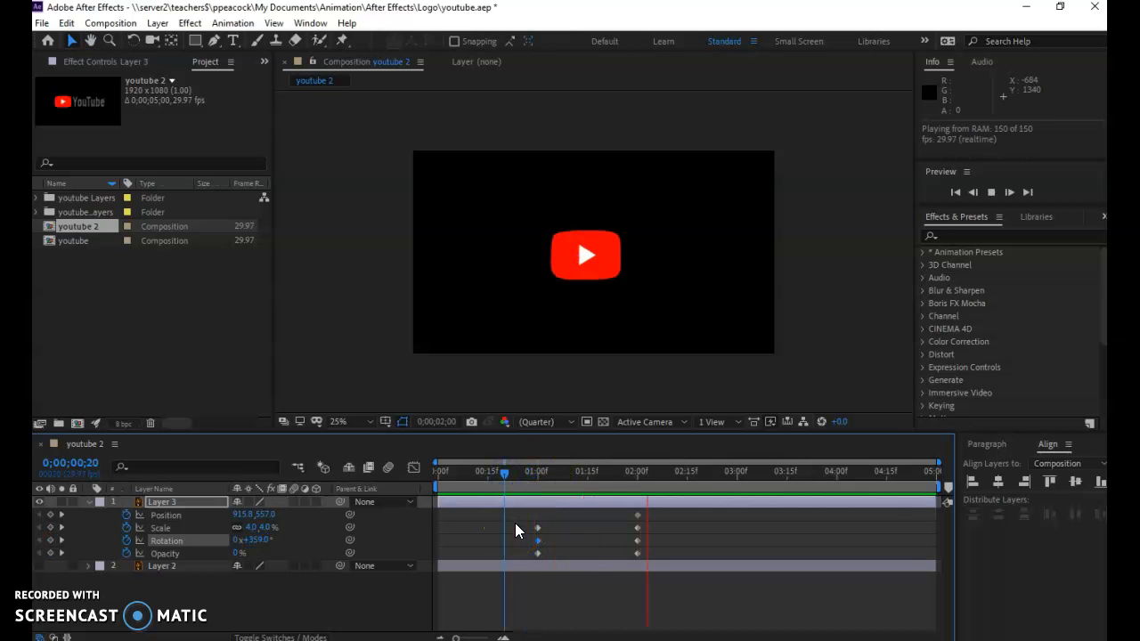
key("space")
Move all of Layer 3's keyframes at 2 seconds to 0;00;01;15
left_click_drag(689, 470, 589, 473)
mouse_move(651, 601)
left_mouse_down()
mouse_move(624, 509)
mouse_move(636, 530)
mouse_move(588, 535)
left_mouse_up()
Make Layer 2 visible and play the combined animation from 0 seconds
left_click_drag(588, 472, 427, 490)
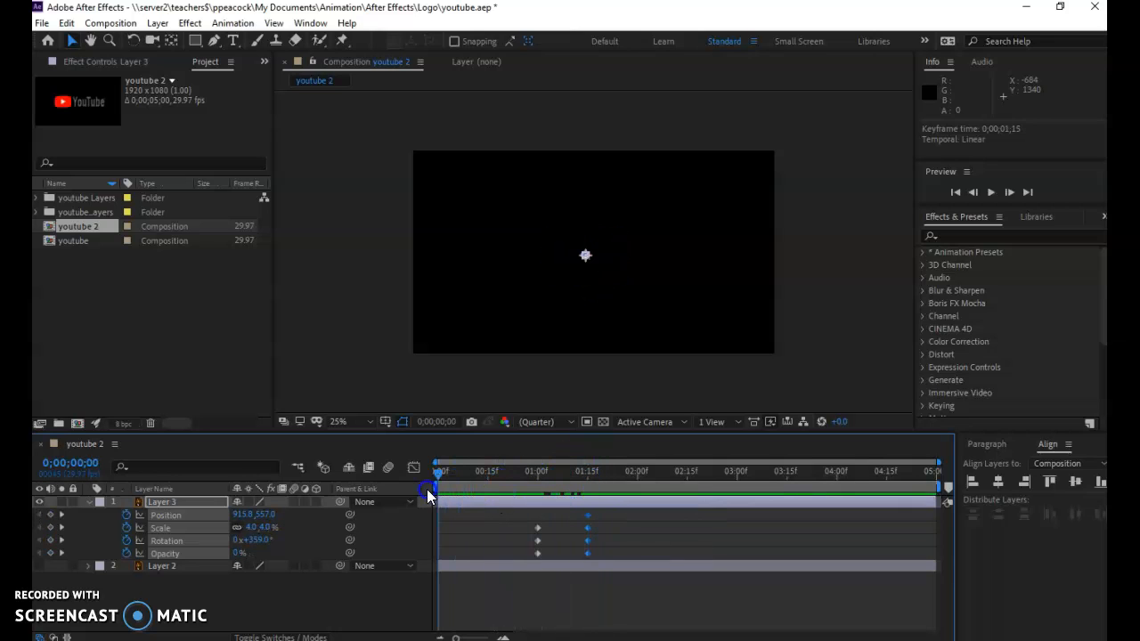
left_click(38, 566)
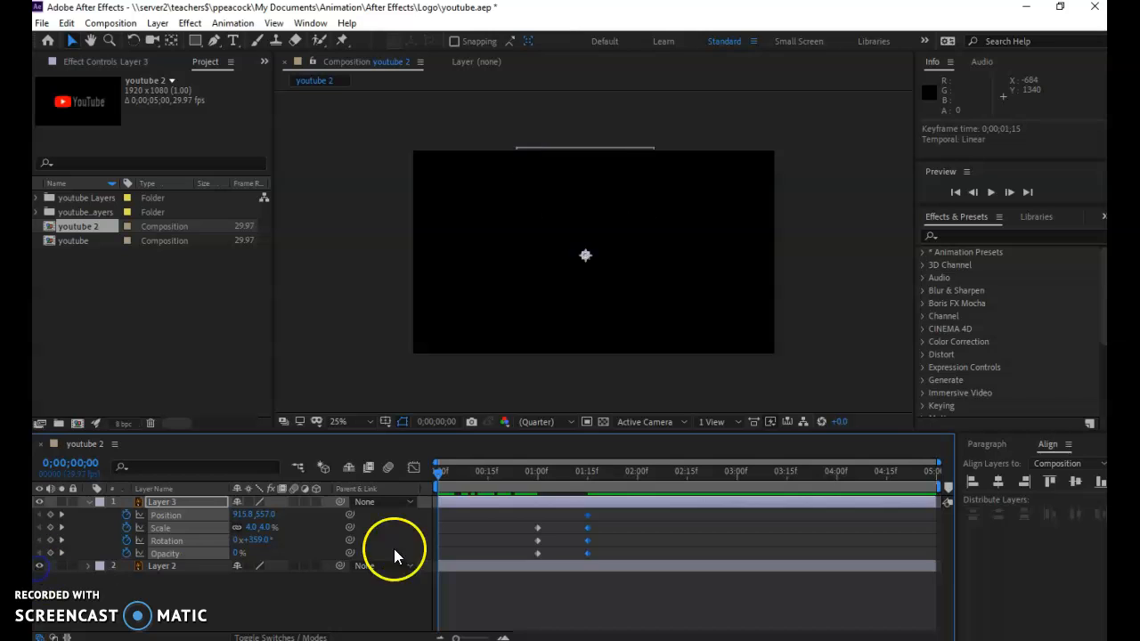
key("space")
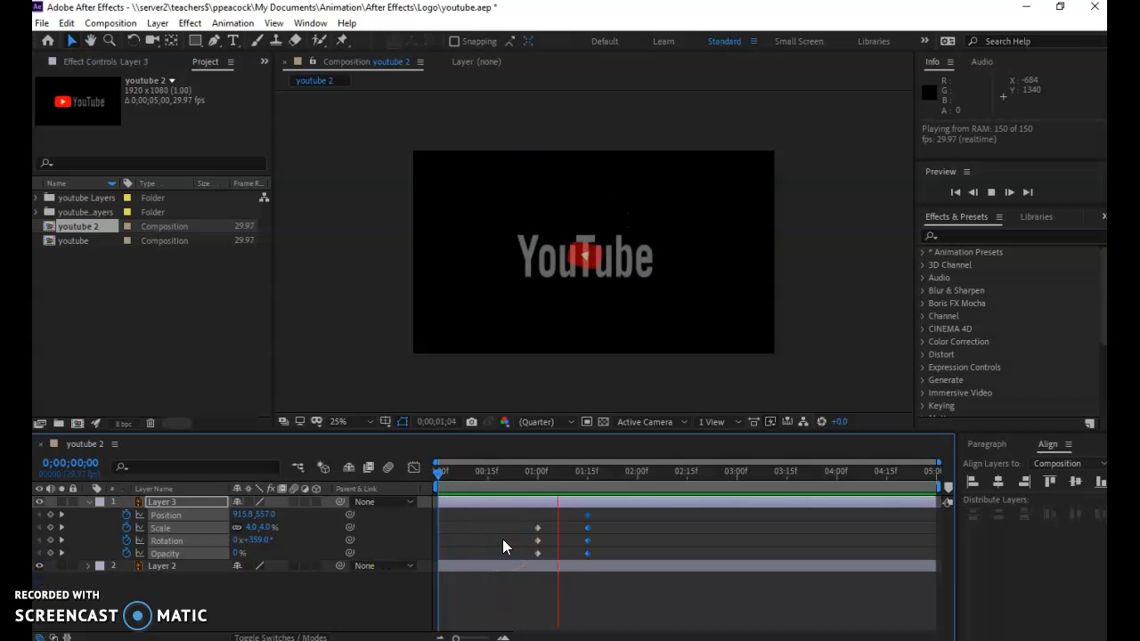
key("space")
Set the current time to 0;00;01;15 and expand Layer 2's Transform properties
left_click_drag(638, 472, 587, 485)
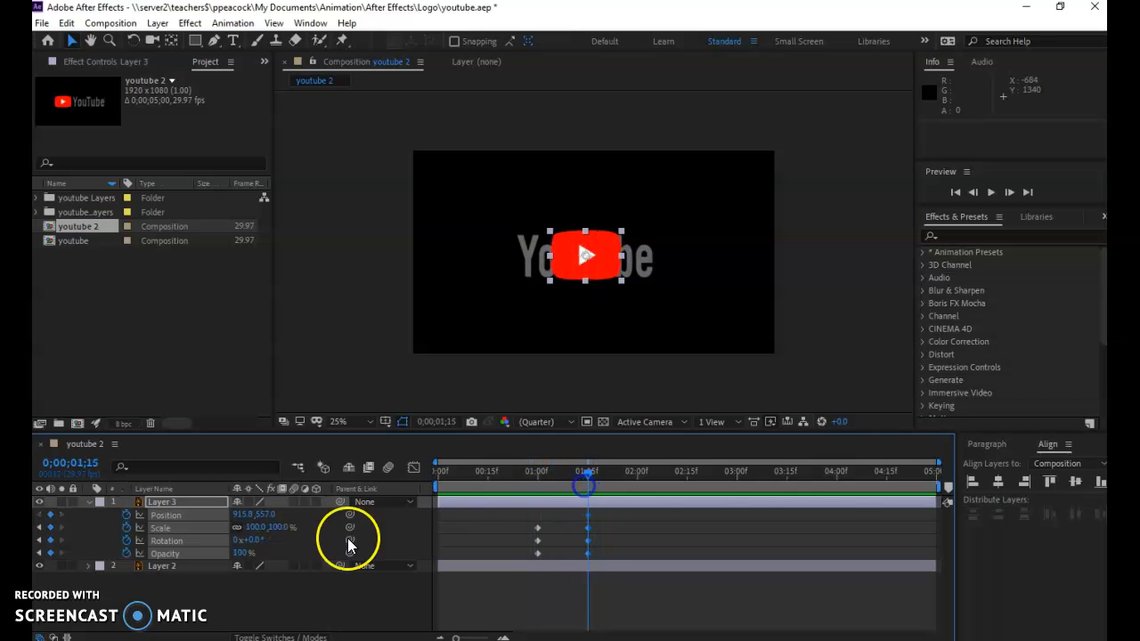
left_click(87, 567)
scroll(87, 568, "down", 1)
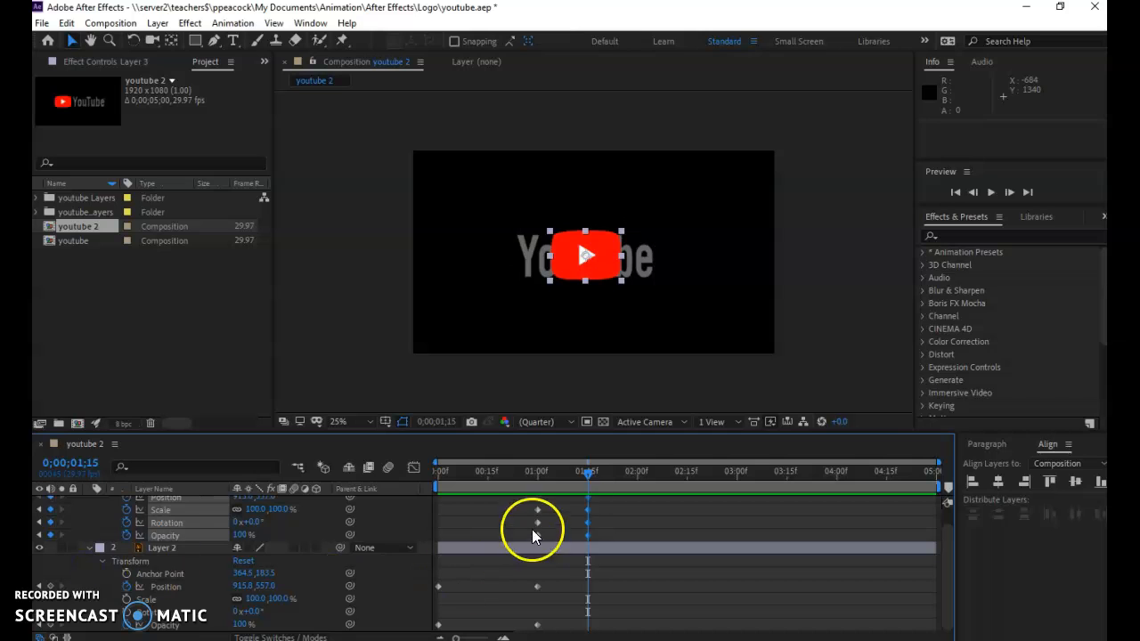